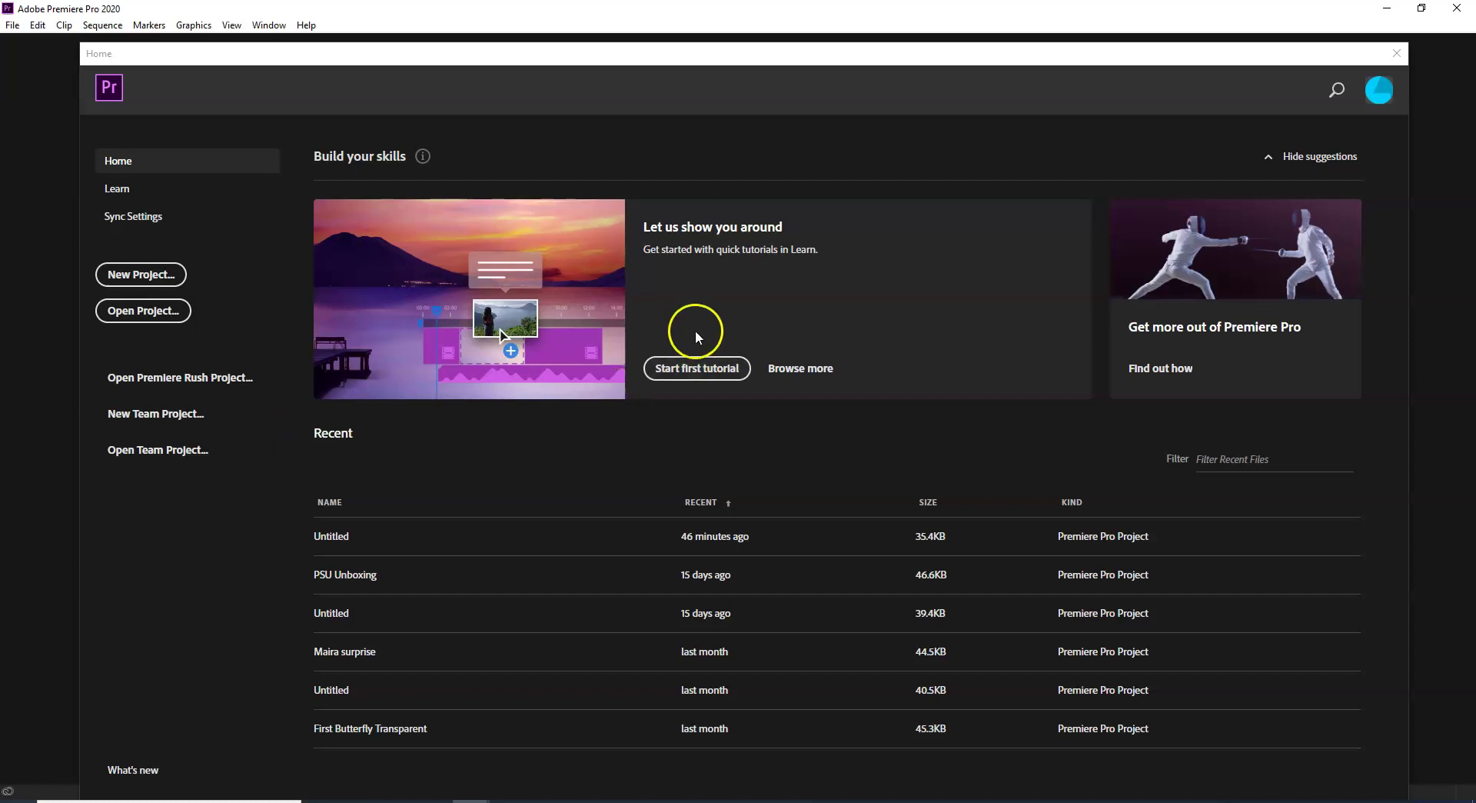
Nudge the Home window, then create a project named 'New Project' and open it for editing.
{"action": "mouse_move", "coordinate": [705, 48]}
{"action": "left_mouse_down"}
{"action": "mouse_move", "coordinate": [699, 113]}
{"action": "mouse_move", "coordinate": [731, 34]}
{"action": "mouse_move", "coordinate": [694, 49]}
{"action": "left_mouse_up"}
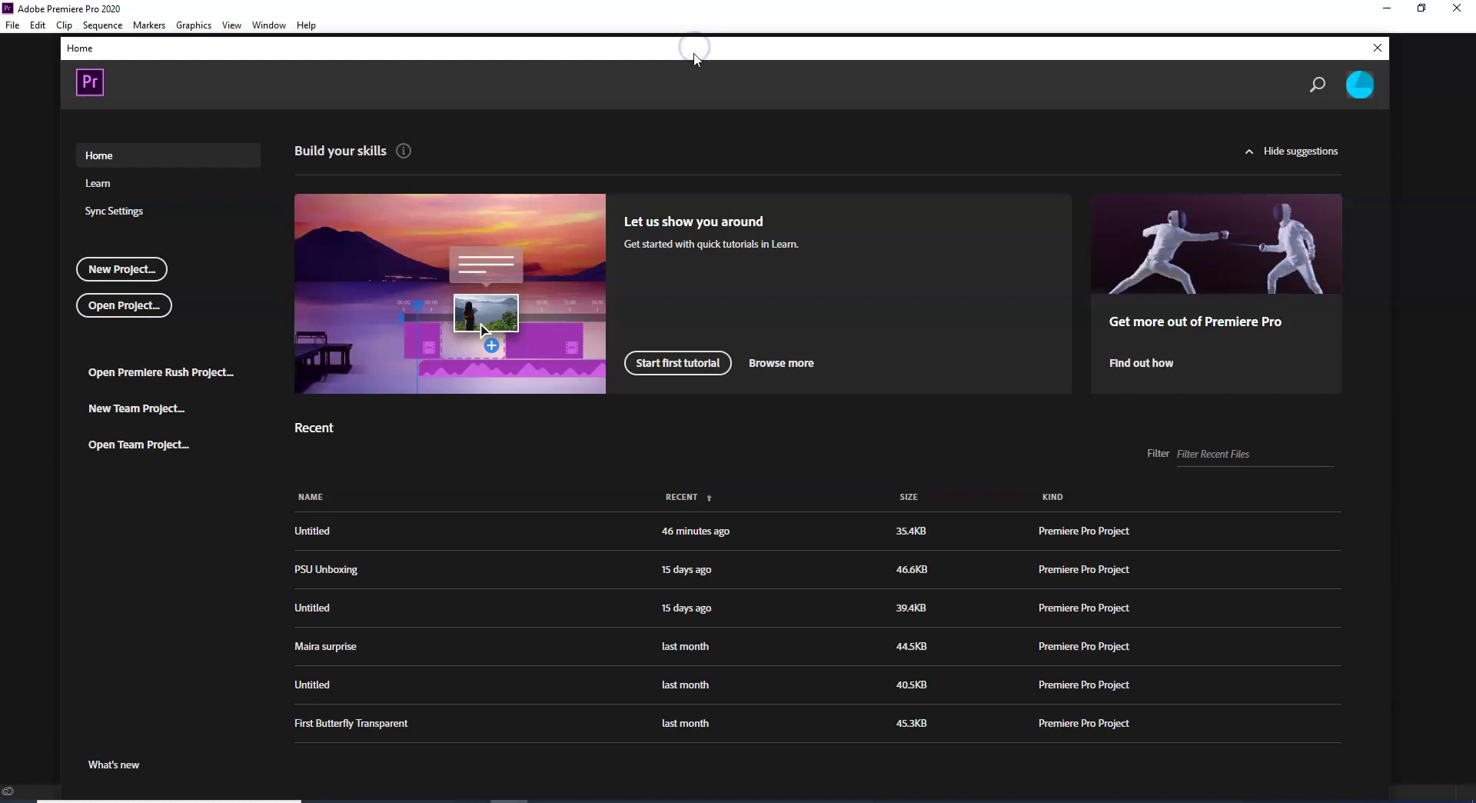
{"action": "mouse_move", "coordinate": [818, 50]}
{"action": "left_mouse_down"}
{"action": "mouse_move", "coordinate": [830, 39]}
{"action": "mouse_move", "coordinate": [818, 43]}
{"action": "left_mouse_up"}
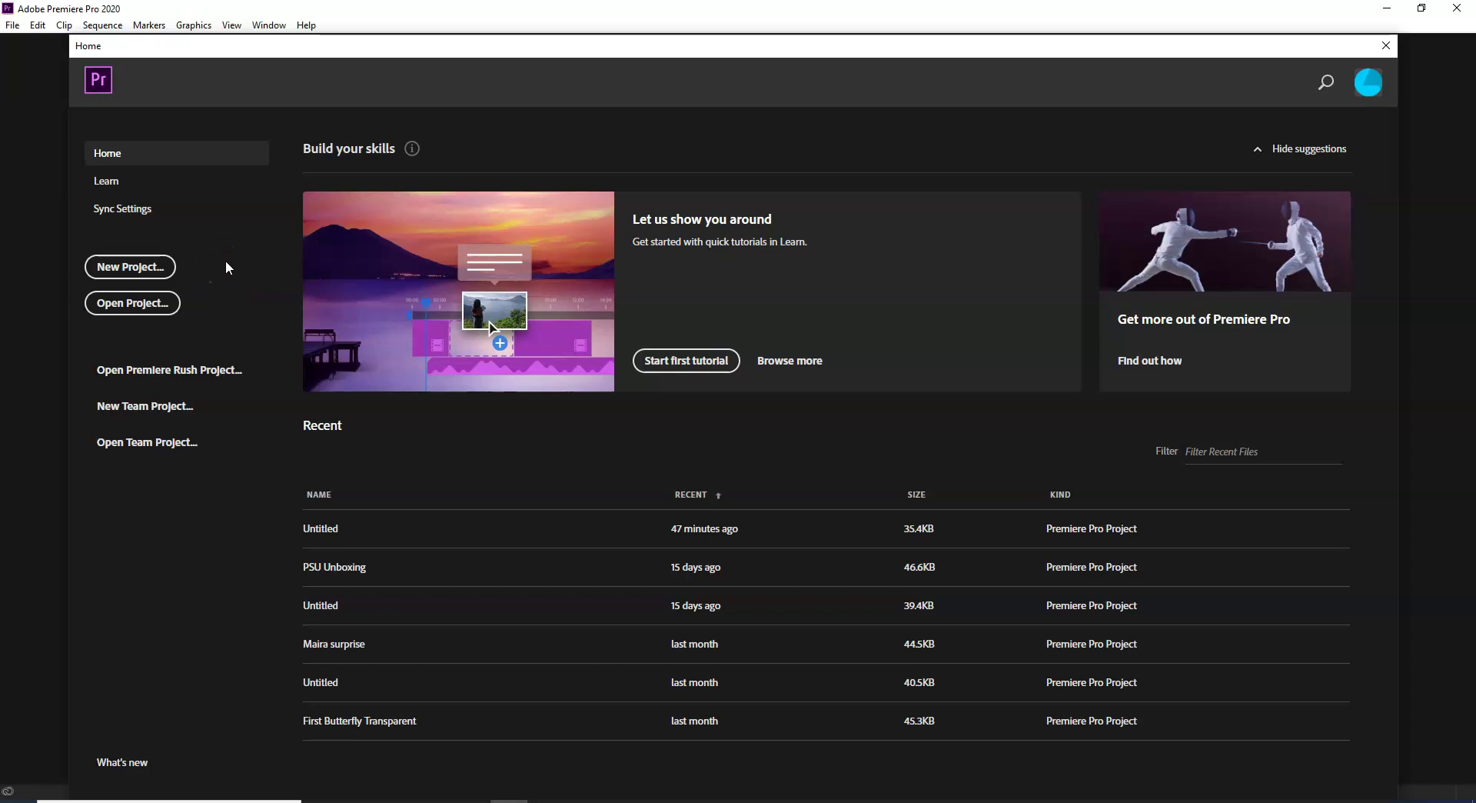
{"action": "left_click", "coordinate": [135, 270]}
{"action": "left_click", "coordinate": [128, 269]}
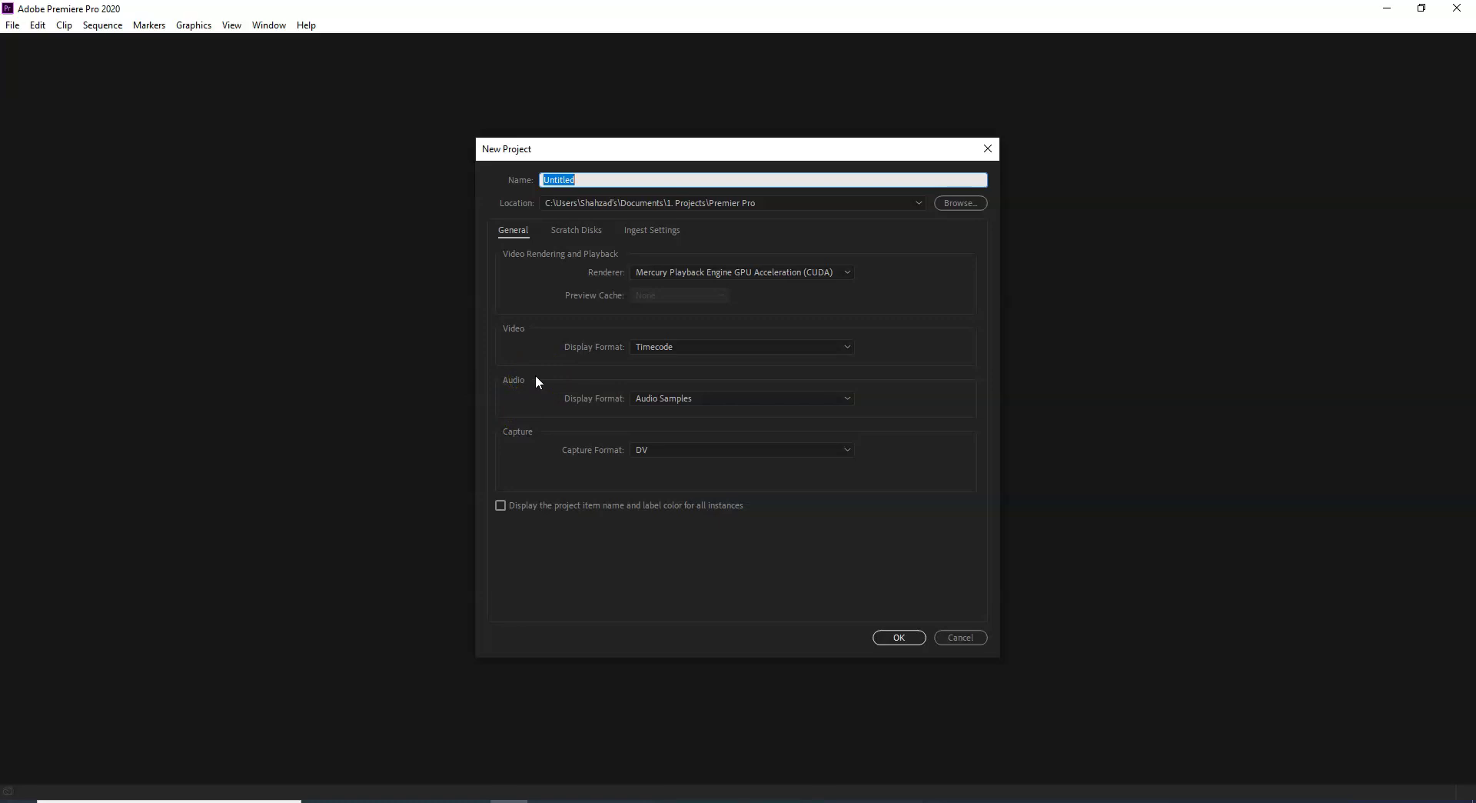
{"action": "type", "text": "New Project"}
{"action": "left_click", "coordinate": [901, 638]}
{"action": "left_click", "coordinate": [901, 637]}
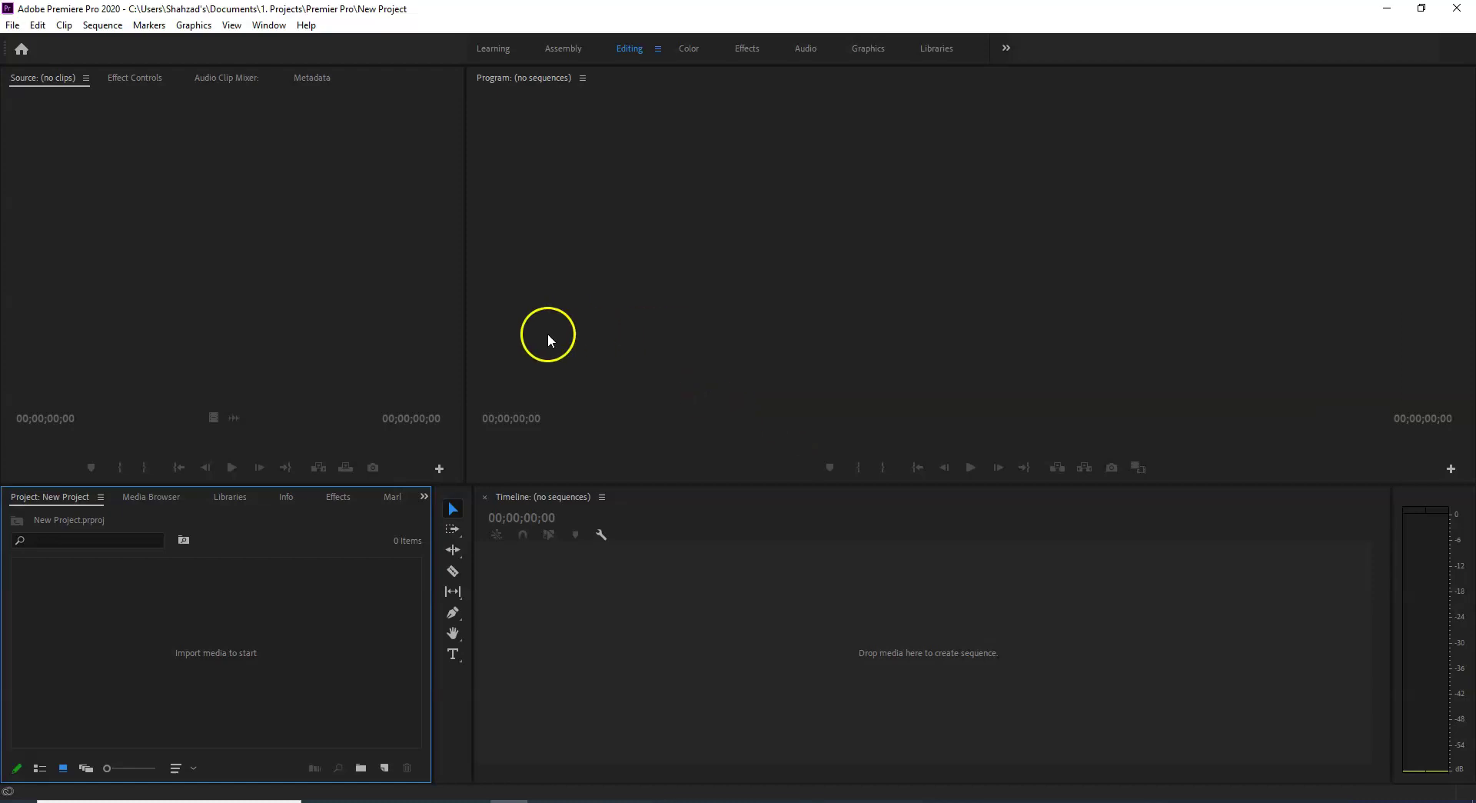
Drag the panel dividers to widen the Source monitor and the left-hand panels.
{"action": "left_click_drag", "start_coordinate": [467, 333], "coordinate": [524, 347]}
{"action": "left_click_drag", "start_coordinate": [473, 510], "coordinate": [519, 555]}
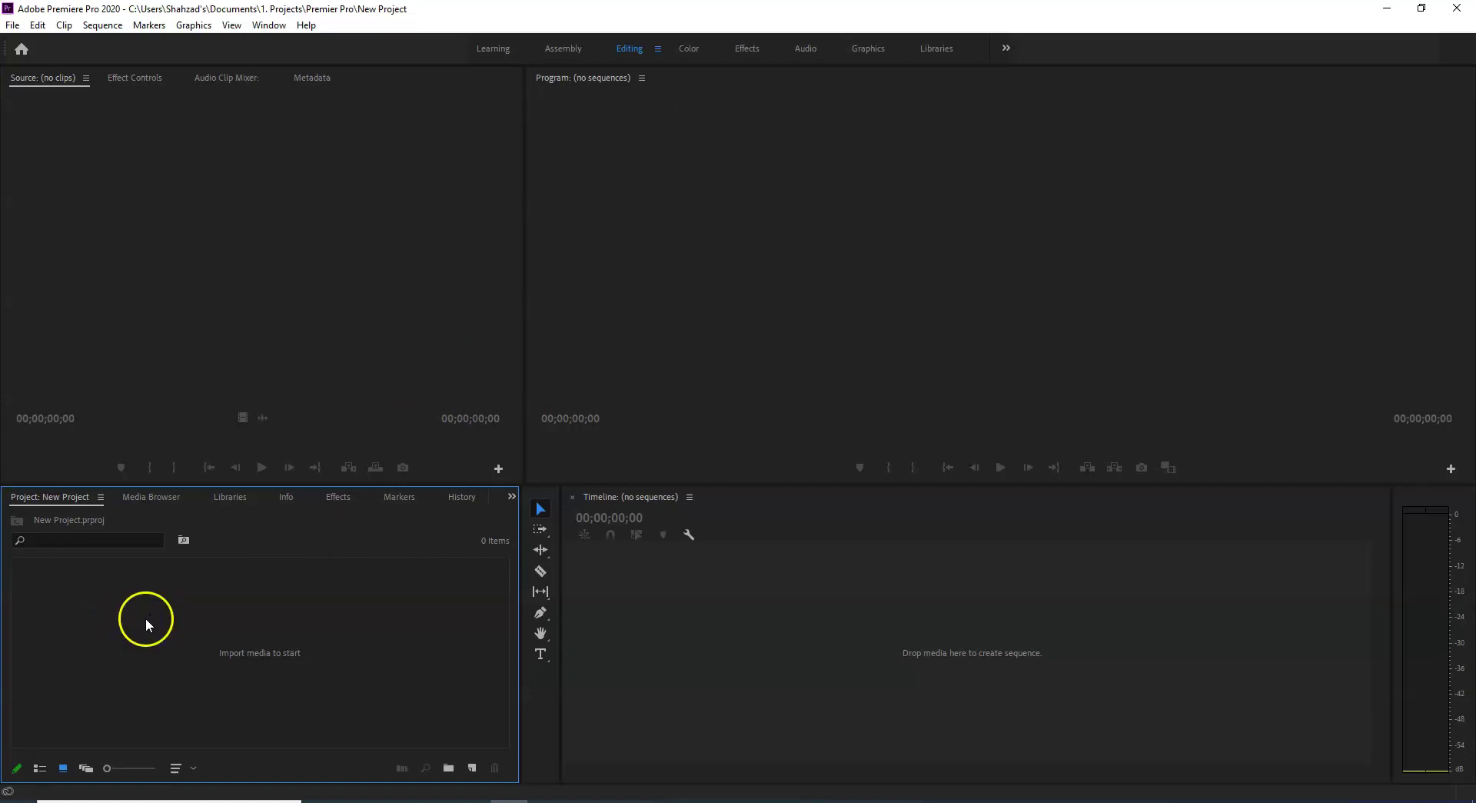
Import 'Waterfall - 37088.mp4' from the Downloads folder through File > Import.
{"action": "left_click", "coordinate": [13, 26]}
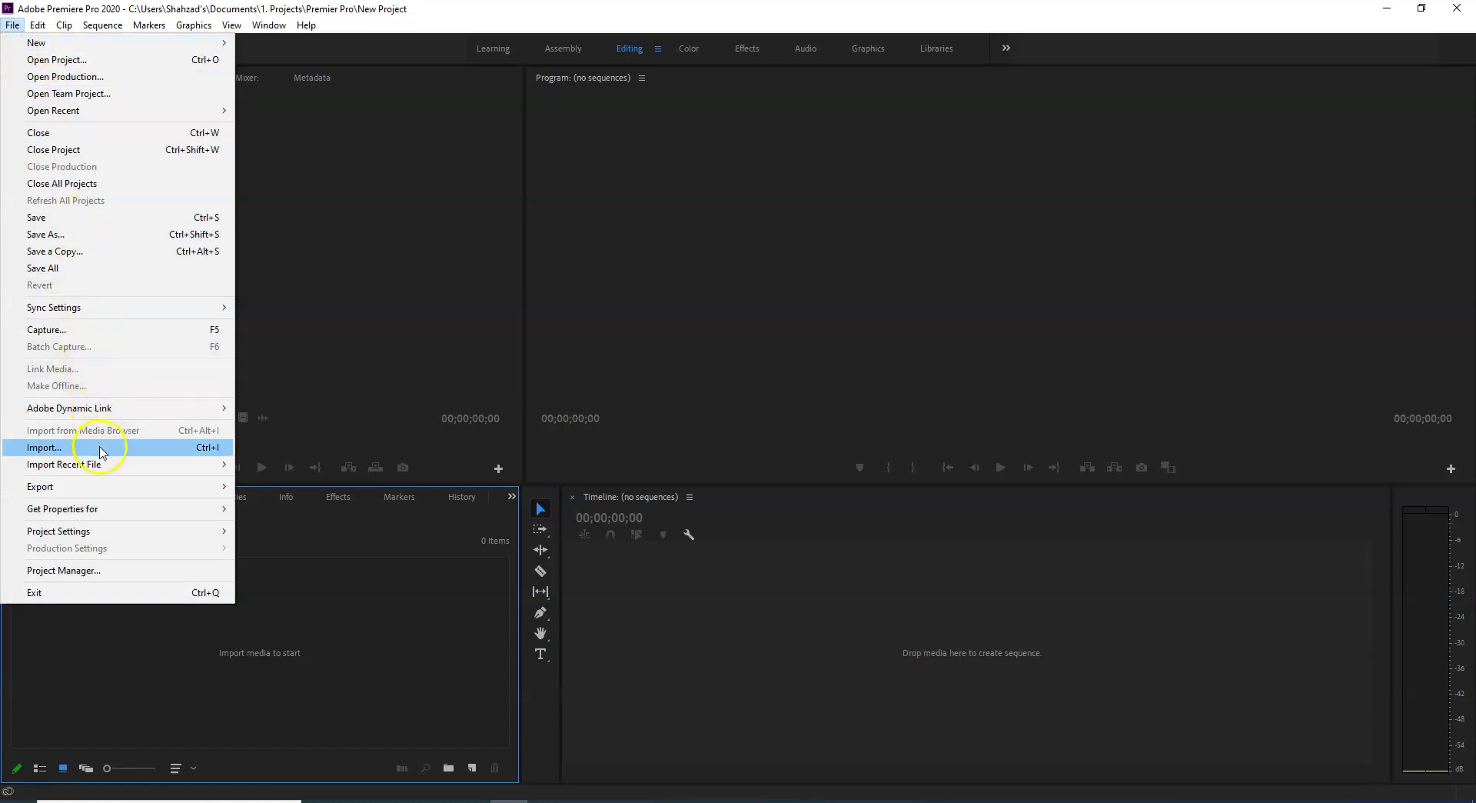
{"action": "left_click", "coordinate": [191, 644]}
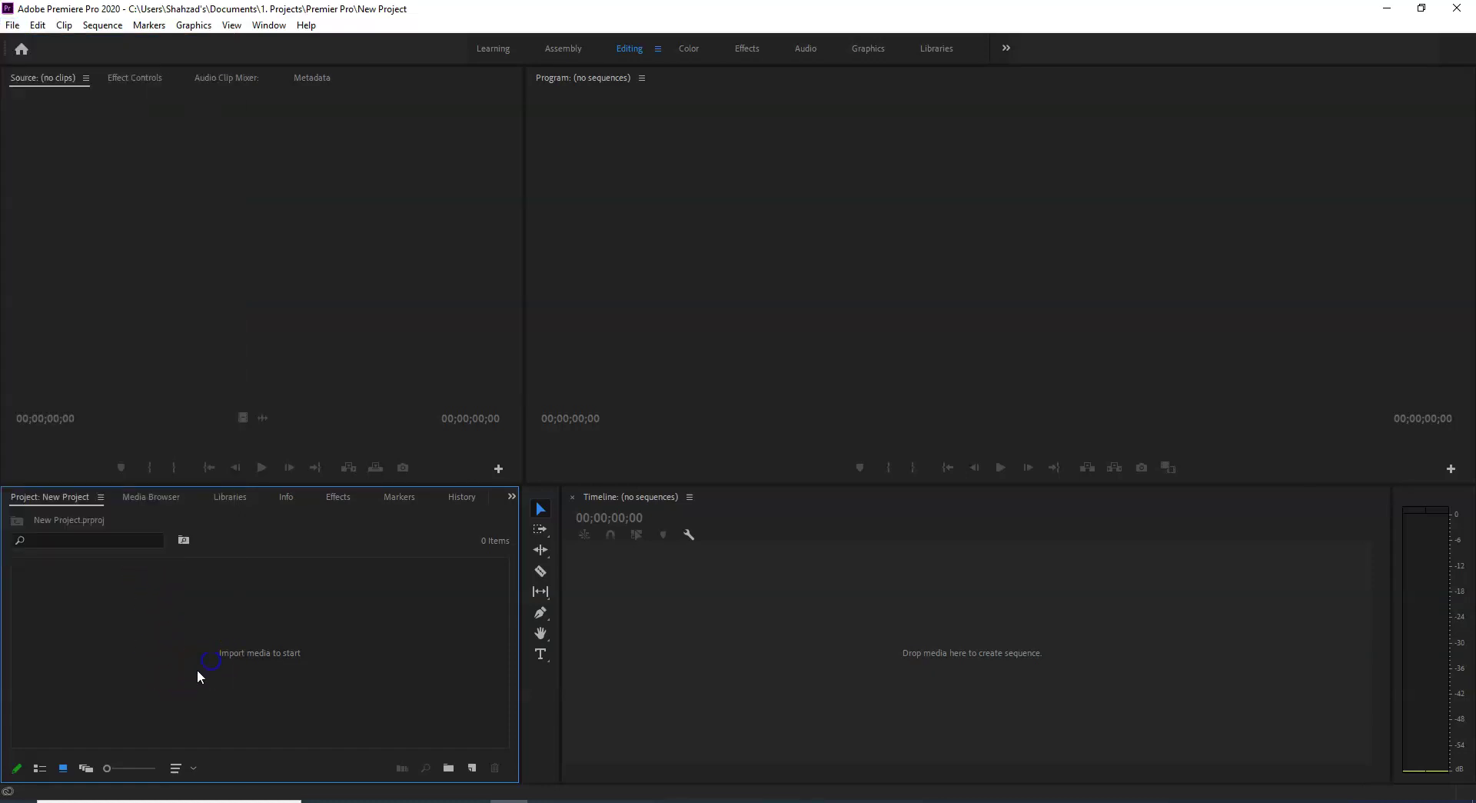
{"action": "double_click", "coordinate": [240, 635]}
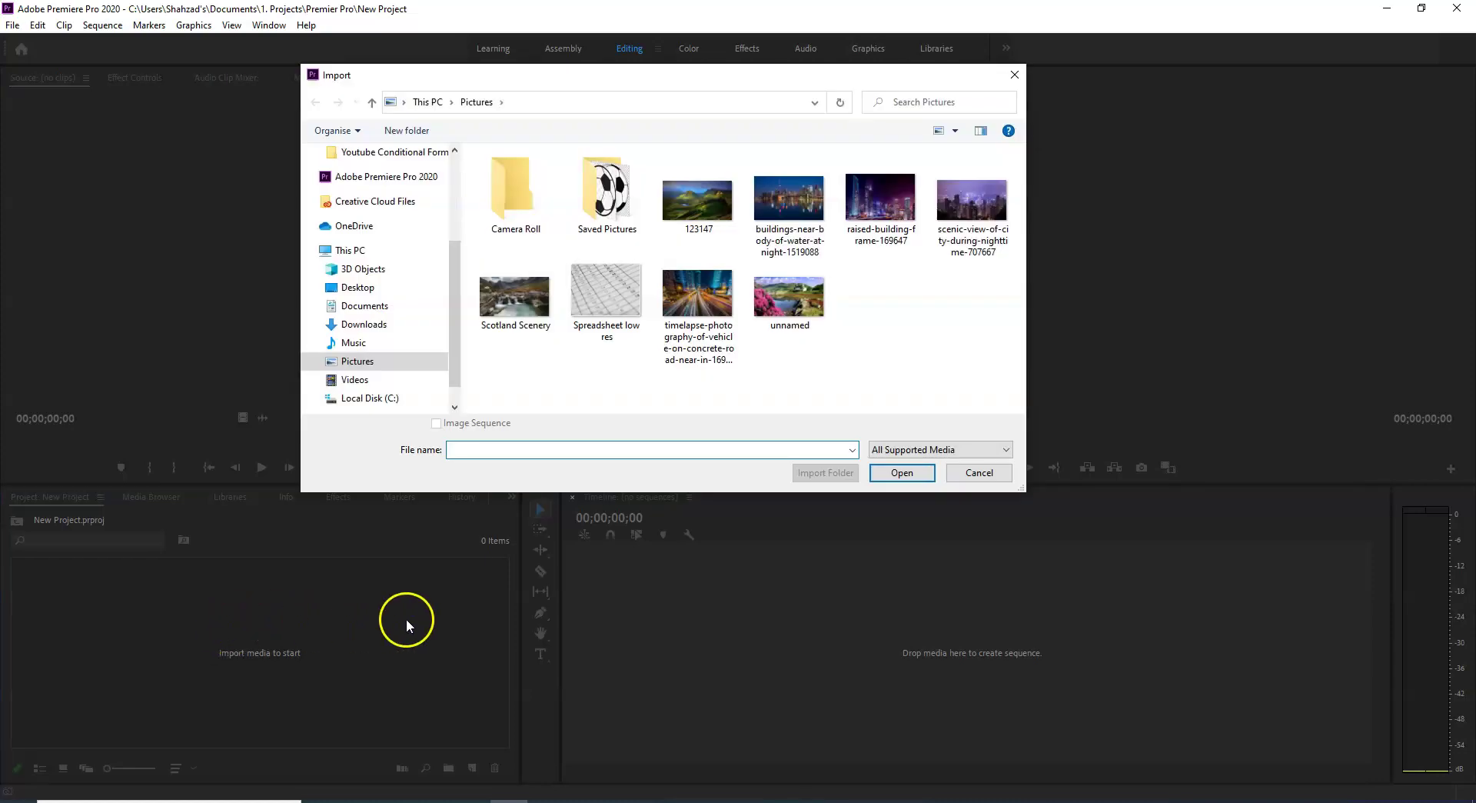
{"action": "left_click_drag", "start_coordinate": [457, 257], "coordinate": [453, 174]}
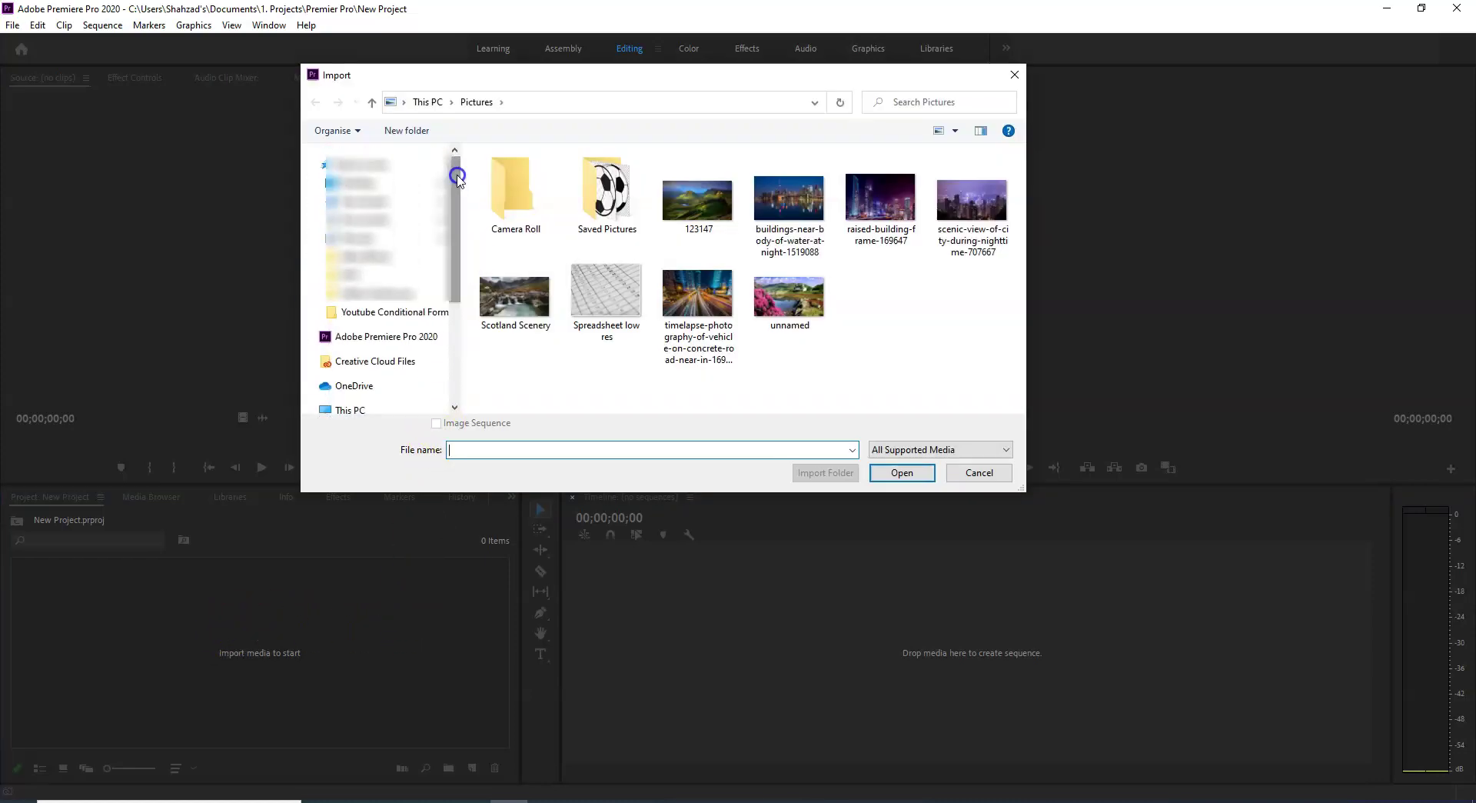
{"action": "left_click", "coordinate": [374, 203]}
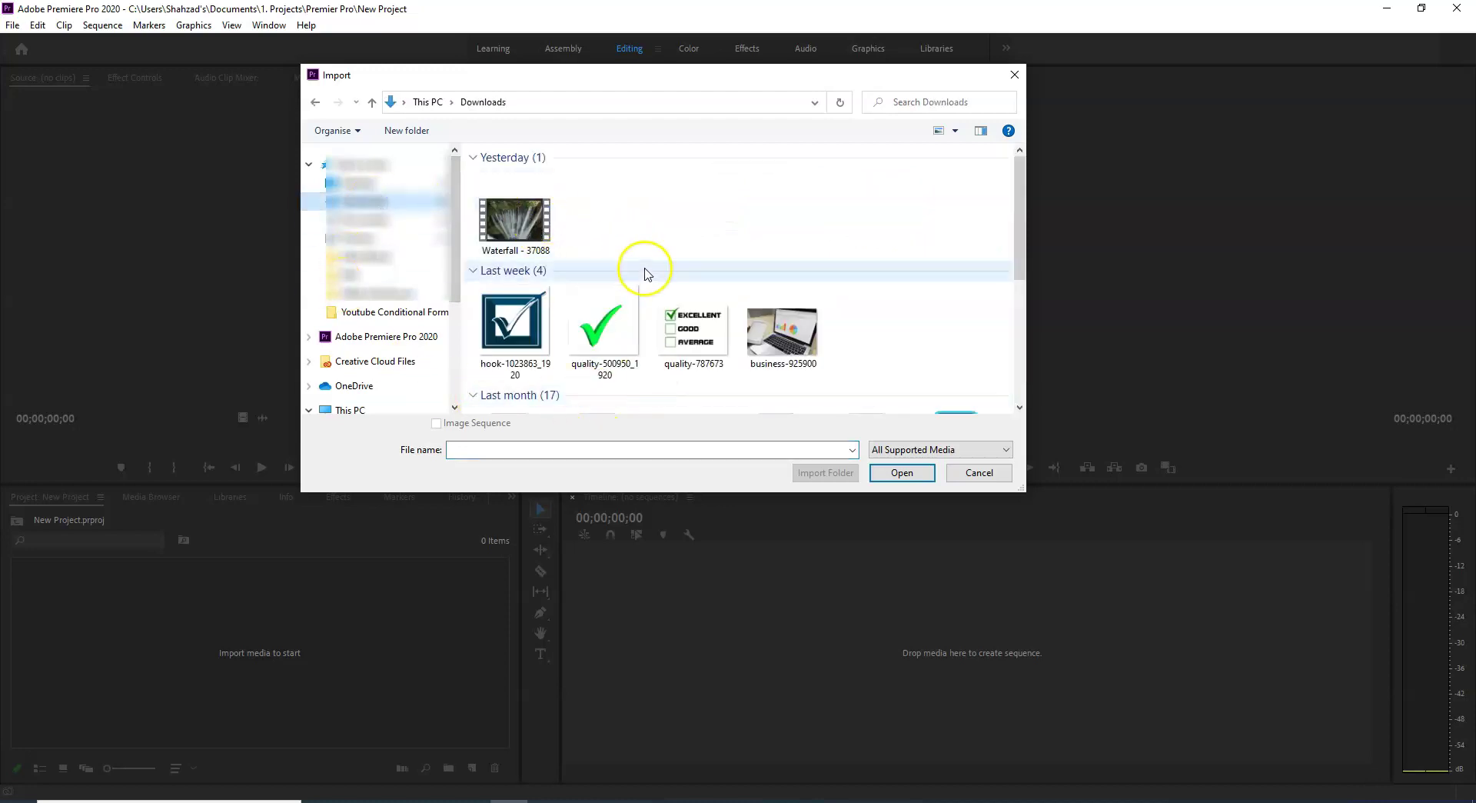
{"action": "double_click", "coordinate": [528, 231]}
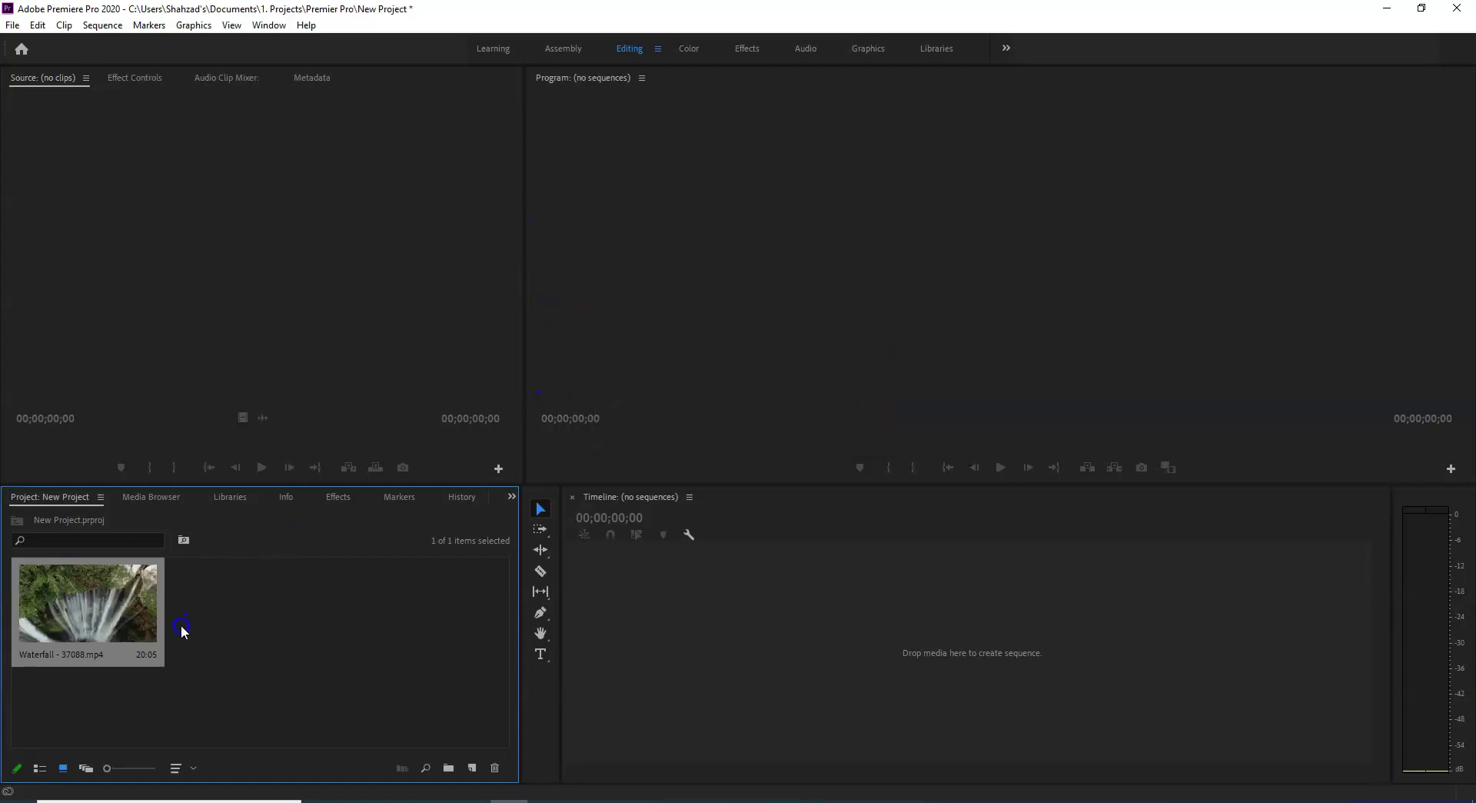
Import 'unnamed.jpg' from the Pictures folder, then select the Waterfall clip in the Project panel.
{"action": "left_click", "coordinate": [291, 630]}
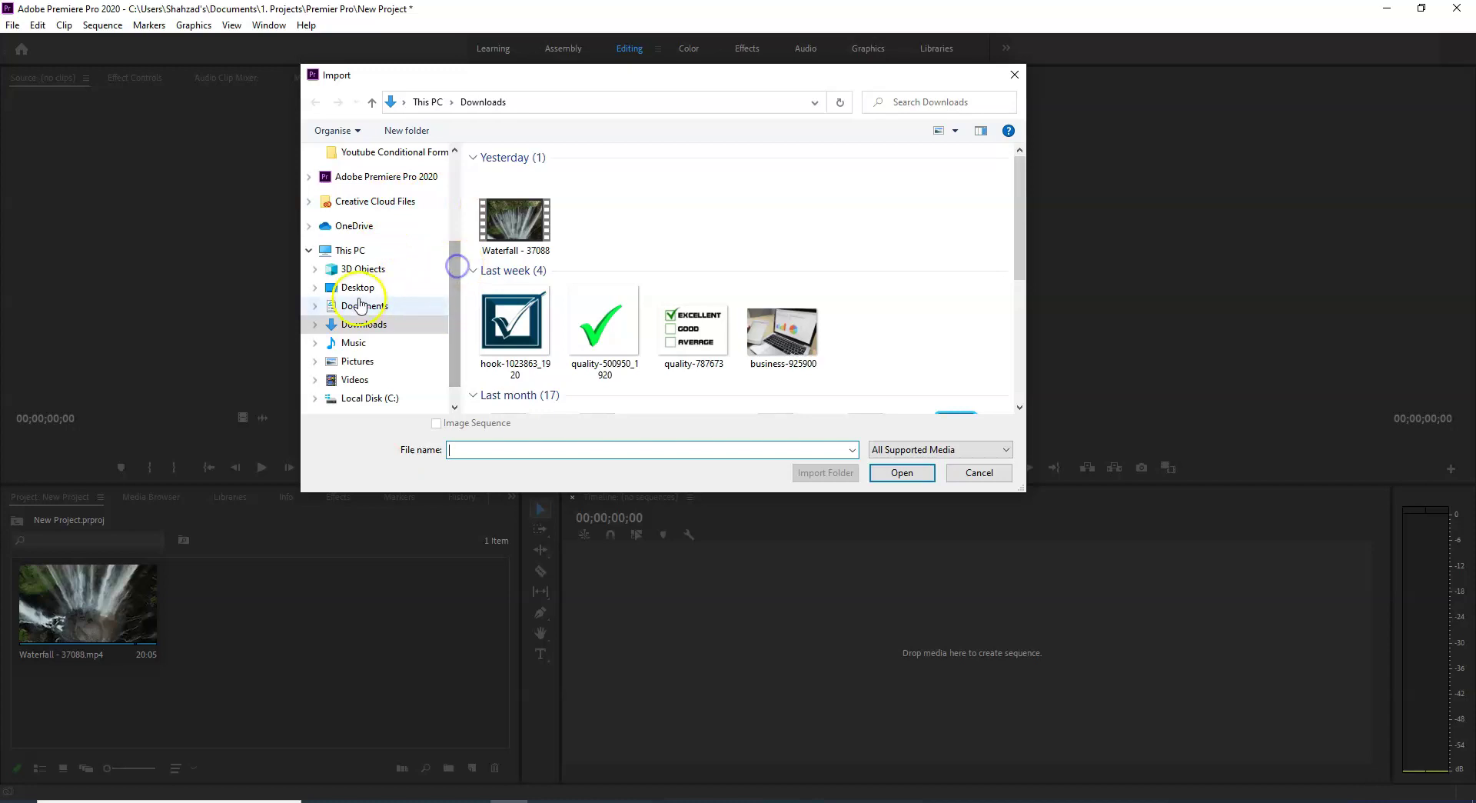
{"action": "left_click", "coordinate": [371, 361]}
{"action": "double_click", "coordinate": [792, 317]}
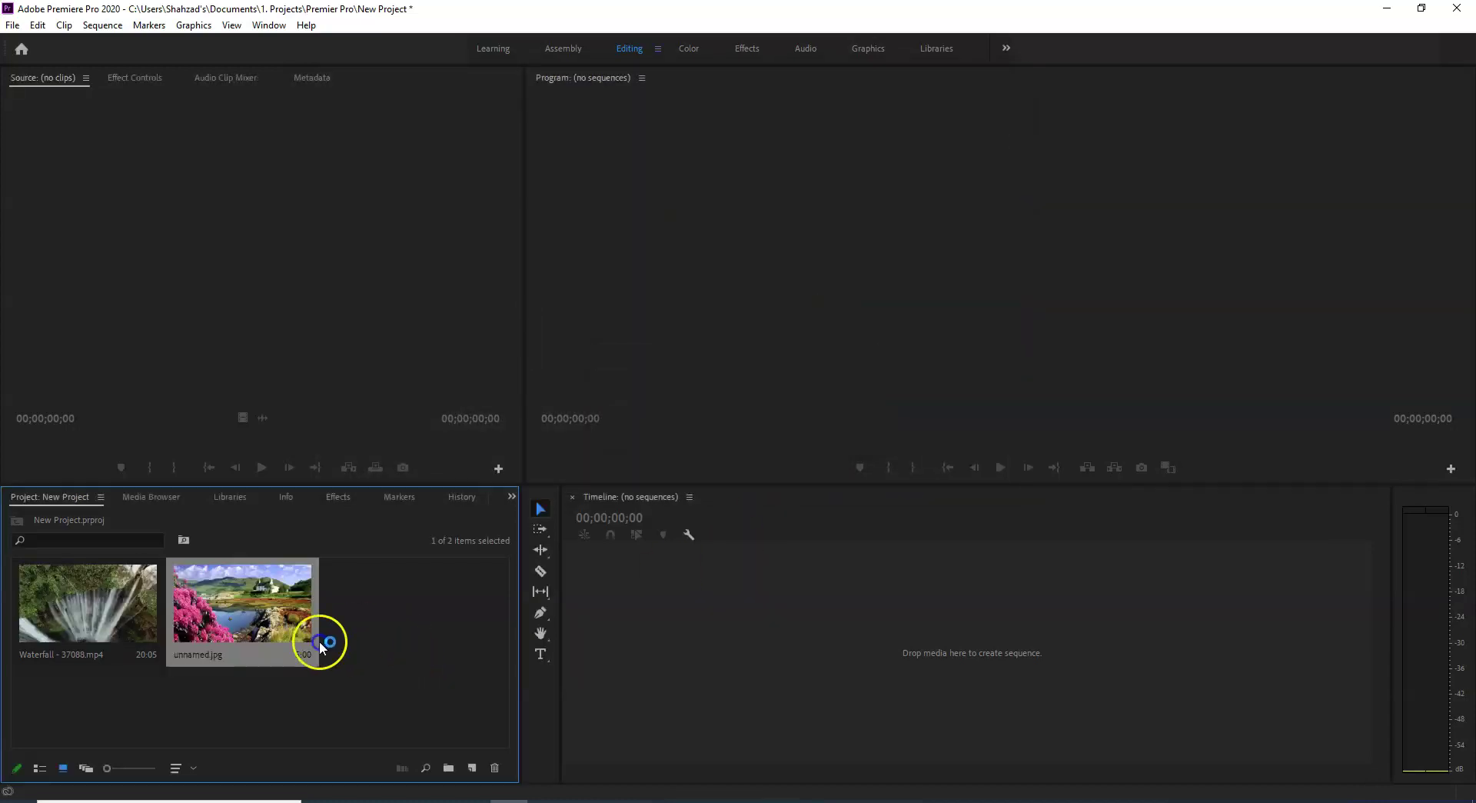
{"action": "left_click", "coordinate": [93, 562]}
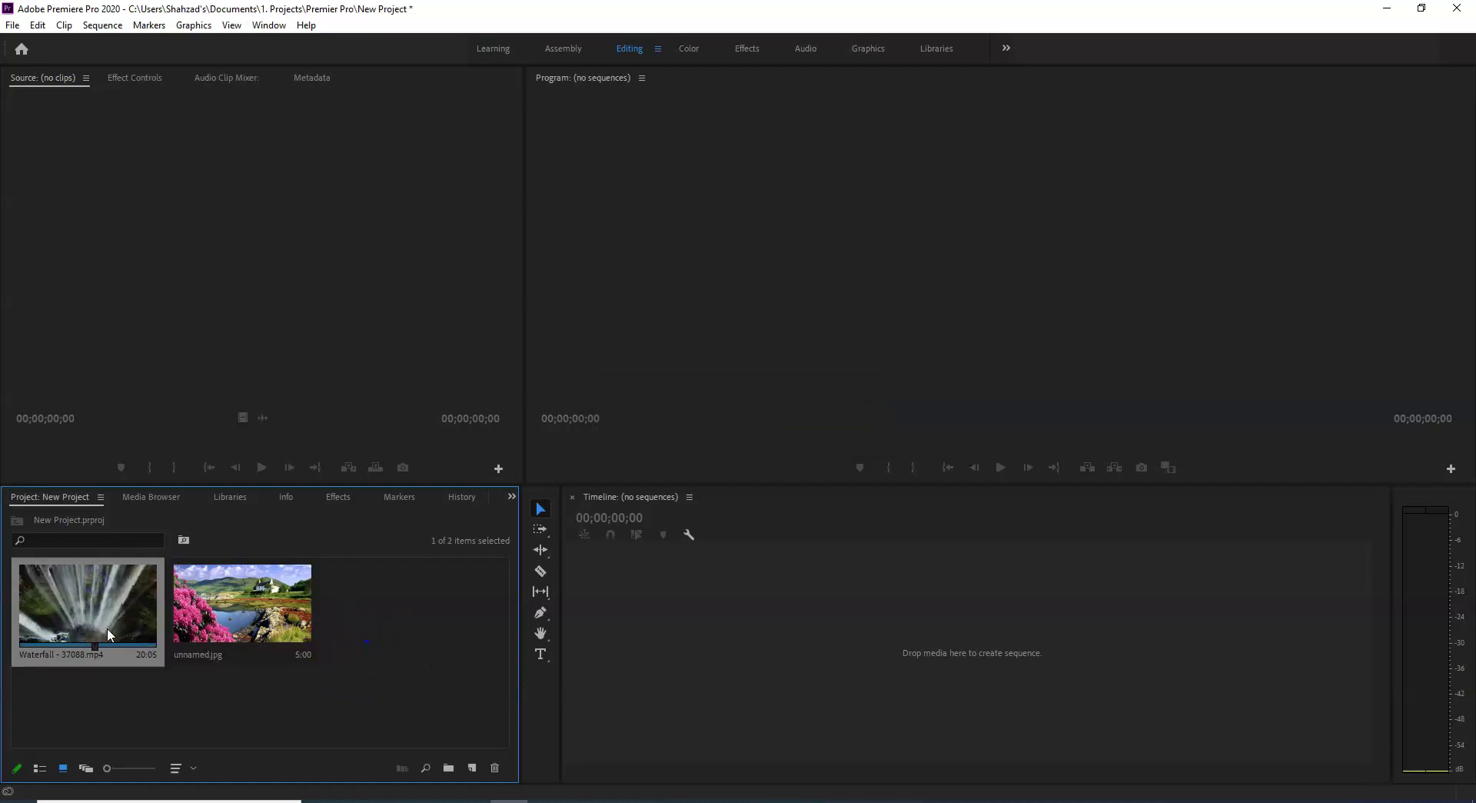
Skim the Waterfall thumbnail, then scrub it in the Source monitor around the first seven seconds.
{"action": "left_click_drag", "start_coordinate": [100, 633], "coordinate": [105, 607]}
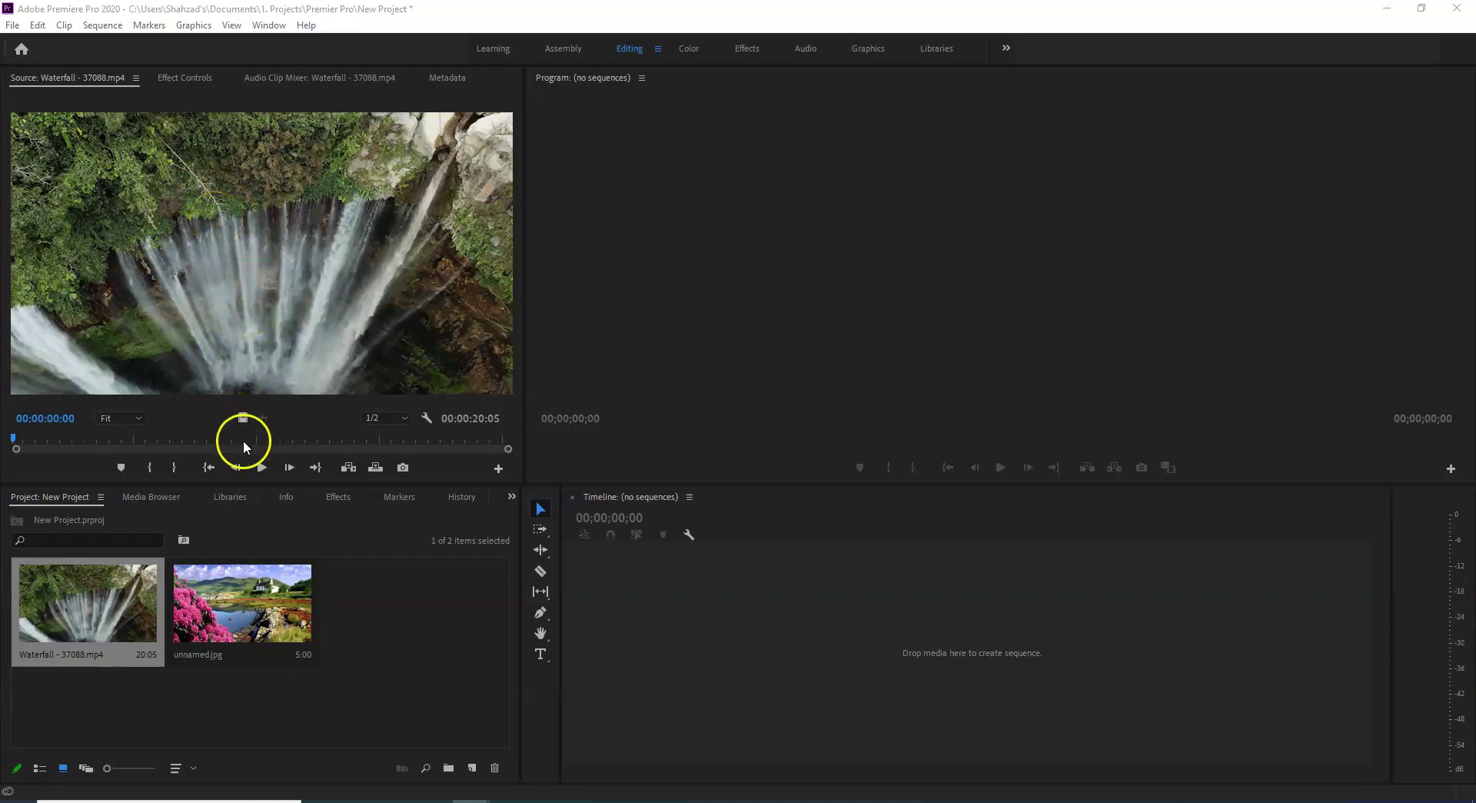
{"action": "left_click", "coordinate": [14, 440]}
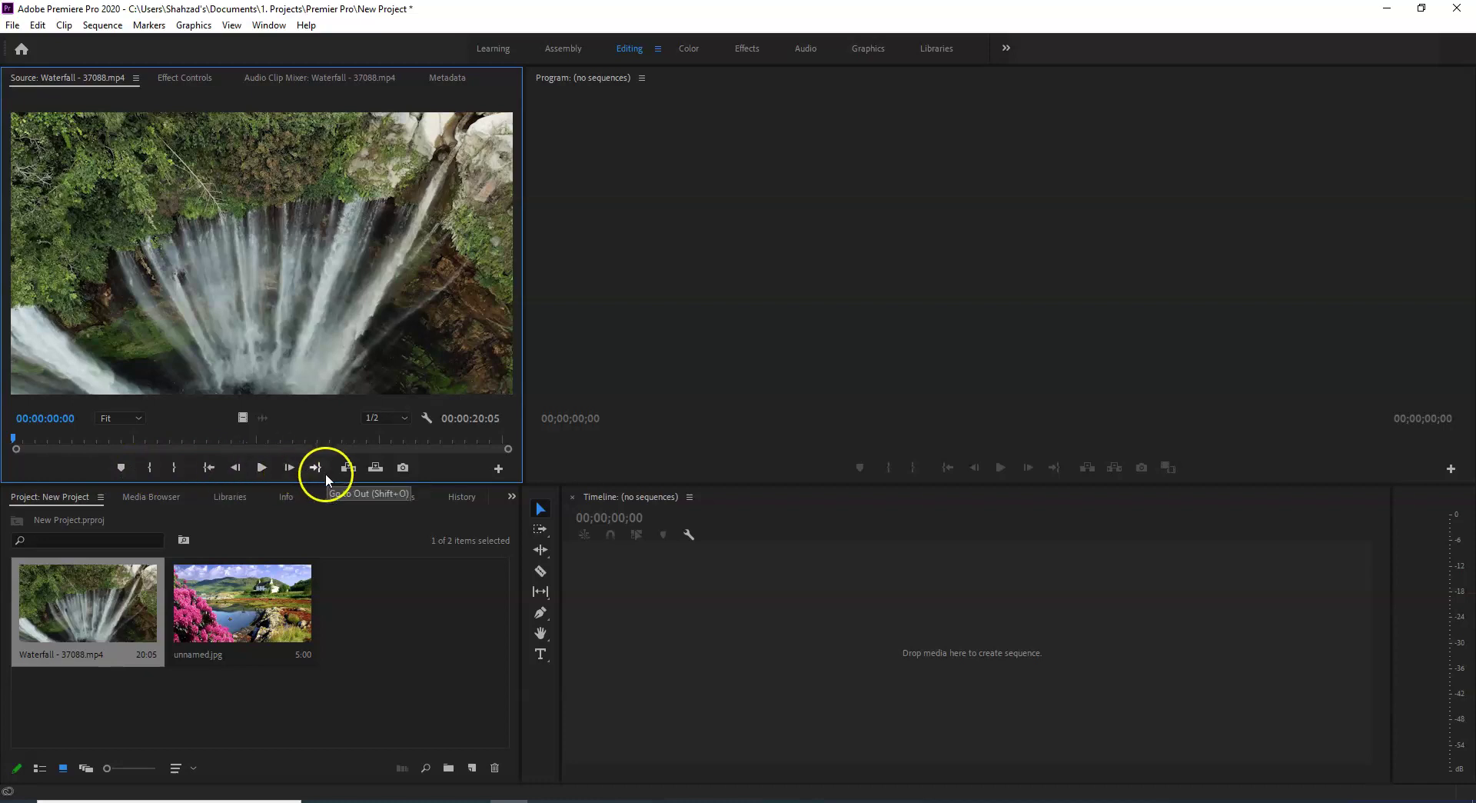
{"action": "left_click", "coordinate": [22, 442]}
{"action": "mouse_move", "coordinate": [22, 441]}
{"action": "left_mouse_down"}
{"action": "mouse_move", "coordinate": [493, 442]}
{"action": "mouse_move", "coordinate": [14, 439]}
{"action": "left_mouse_up"}
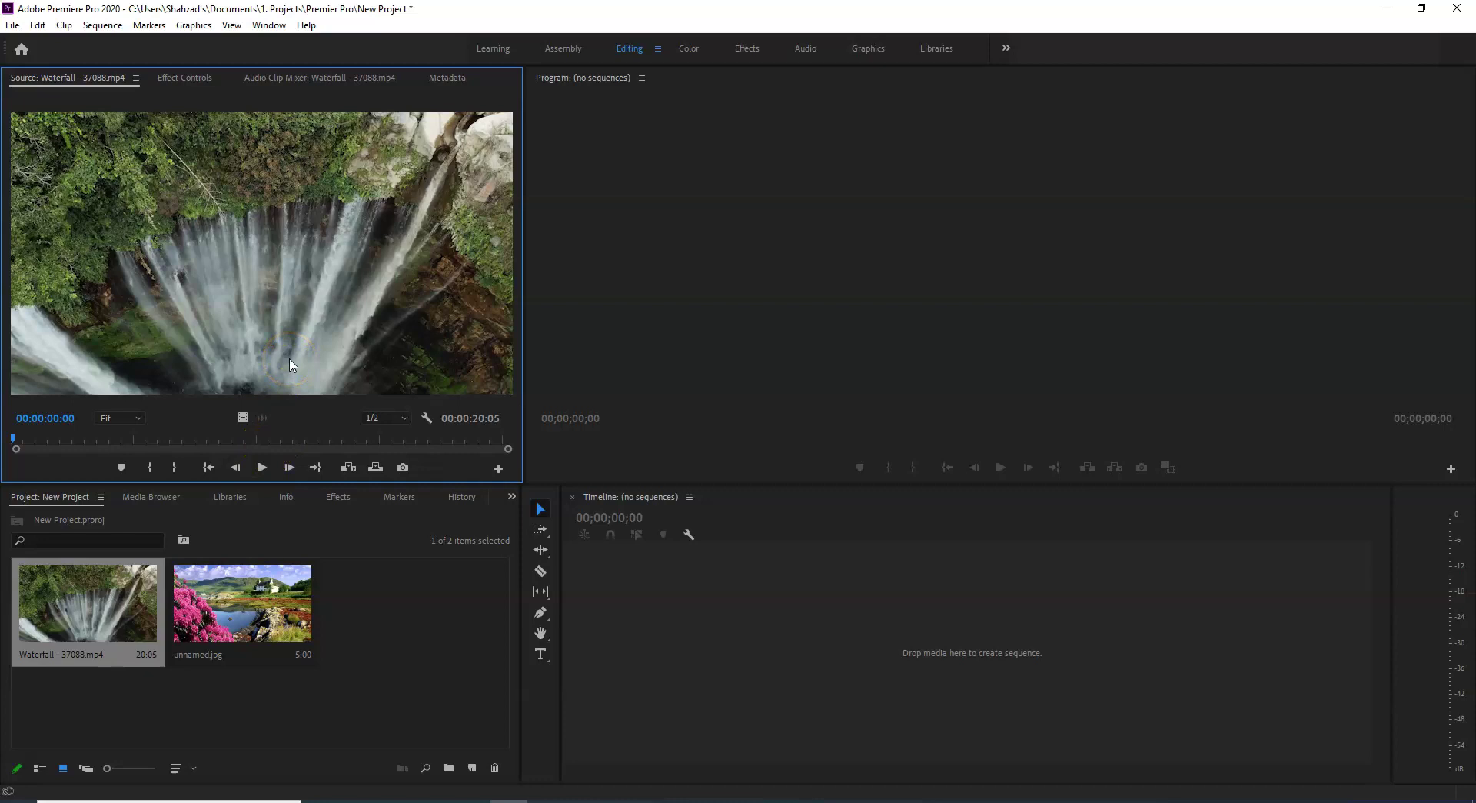
{"action": "left_click", "coordinate": [374, 302]}
Cycle through the Color, Effects, Audio and Graphics workspaces, then return to Editing.
{"action": "left_click", "coordinate": [658, 50]}
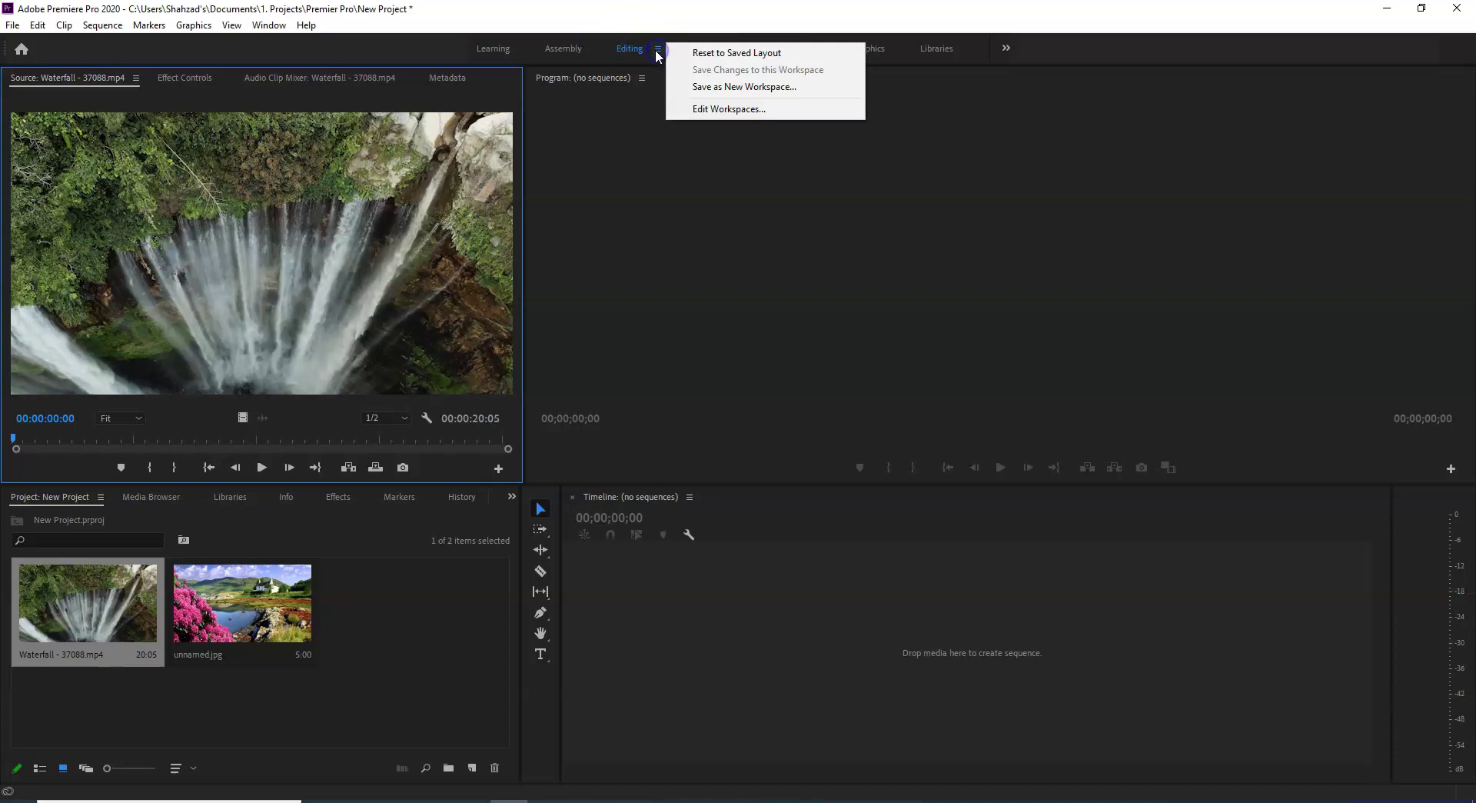
{"action": "left_click", "coordinate": [682, 16]}
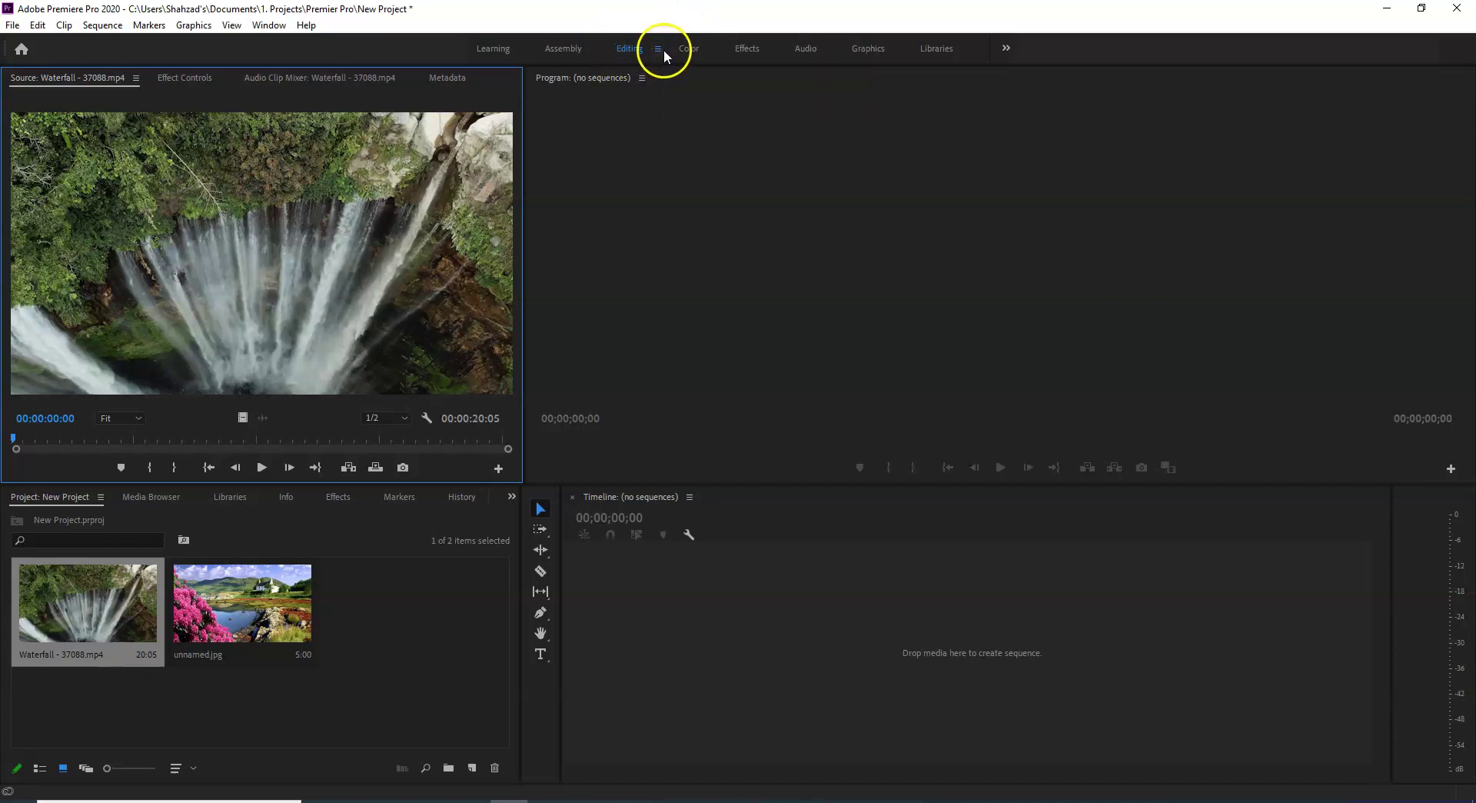
{"action": "left_click", "coordinate": [694, 51]}
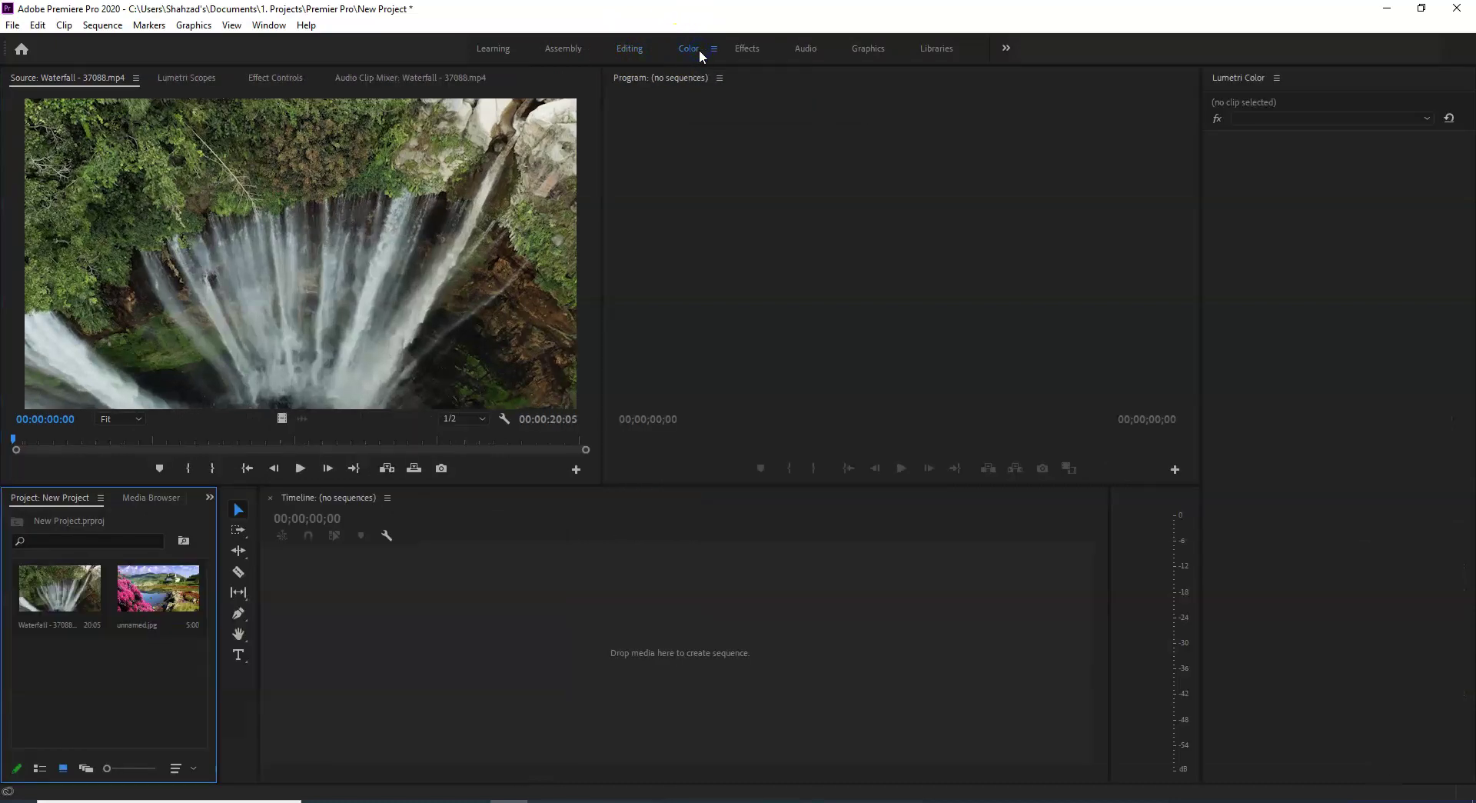
{"action": "left_click", "coordinate": [747, 49]}
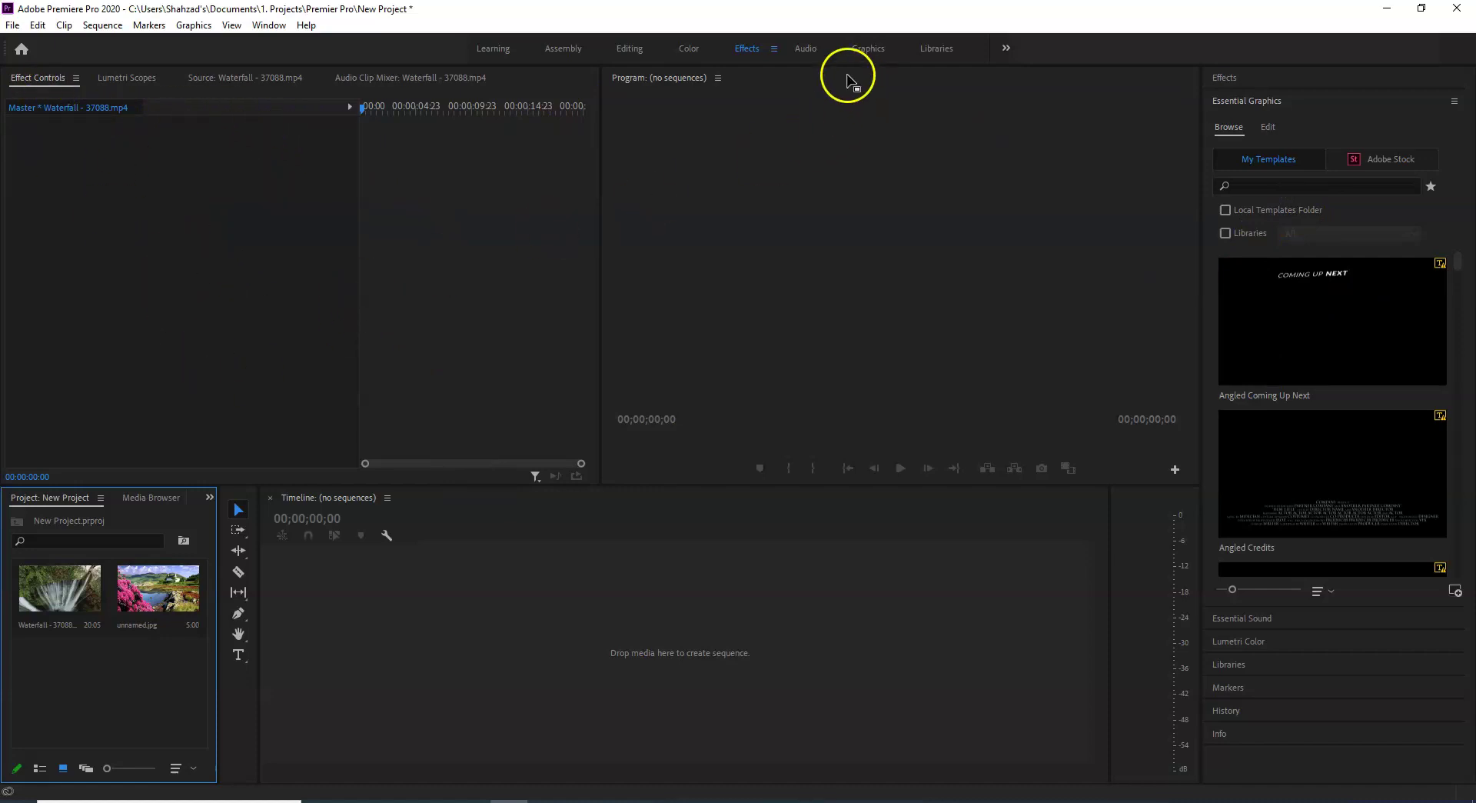
{"action": "left_click", "coordinate": [804, 53]}
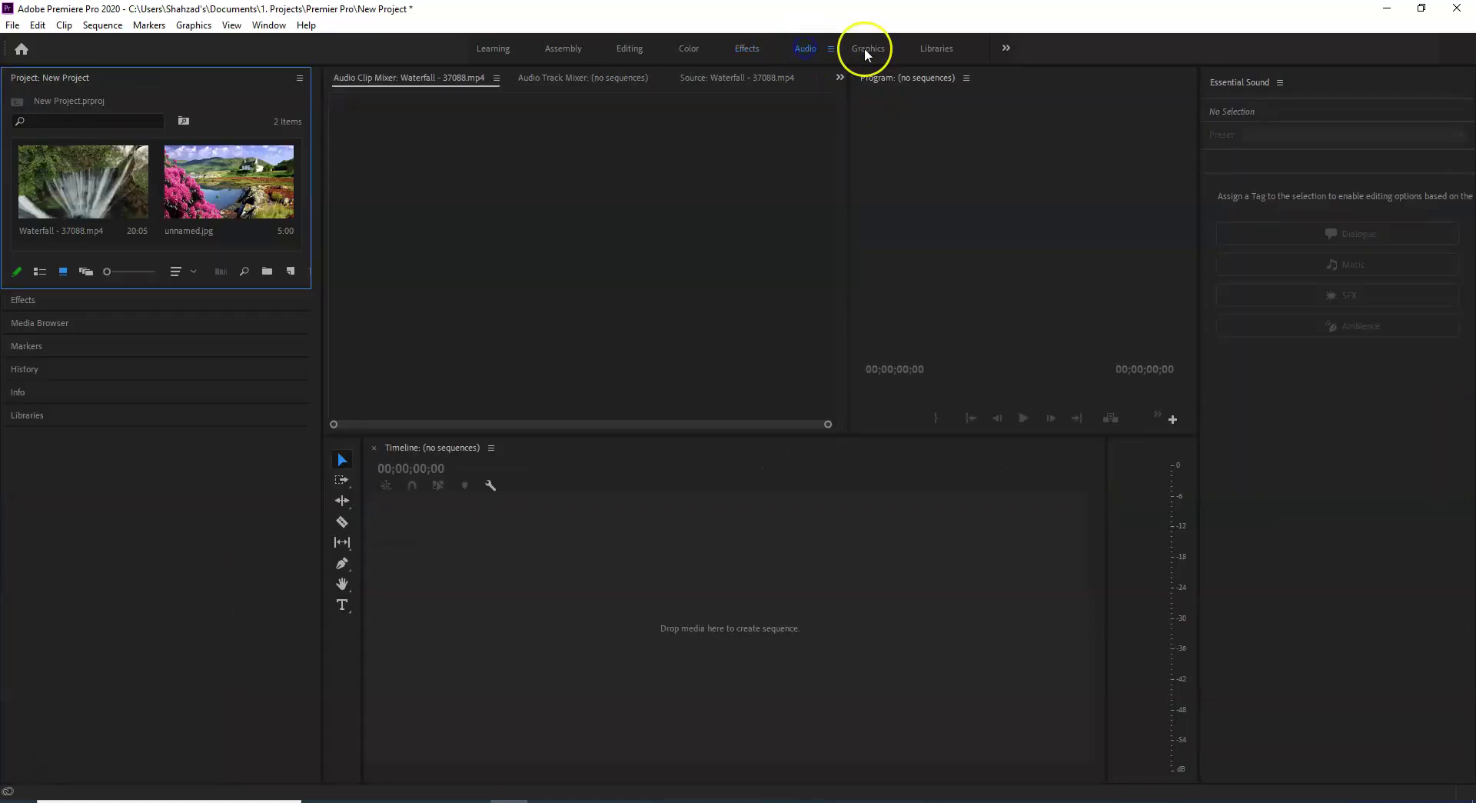
{"action": "left_click", "coordinate": [867, 49]}
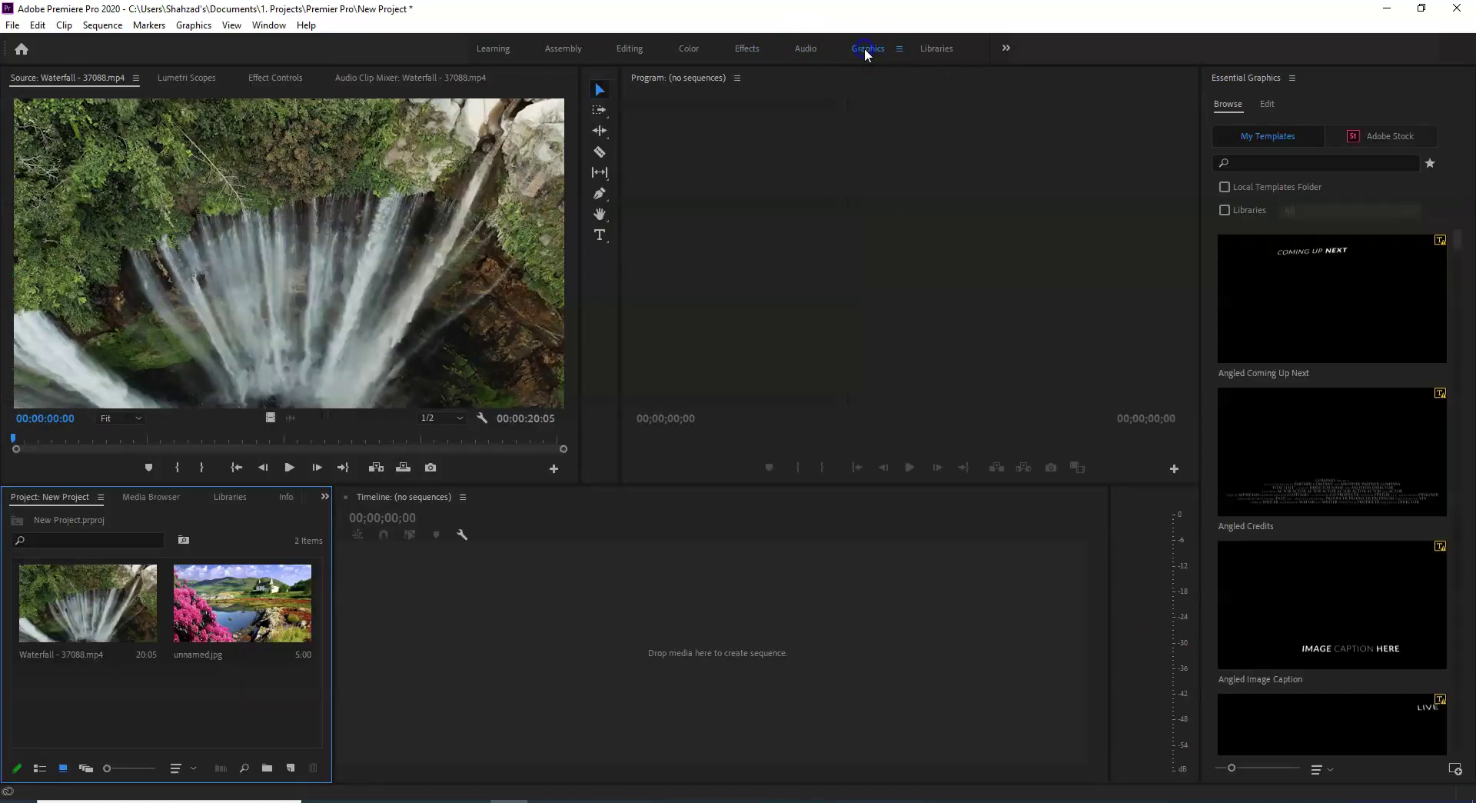
{"action": "left_click", "coordinate": [628, 49]}
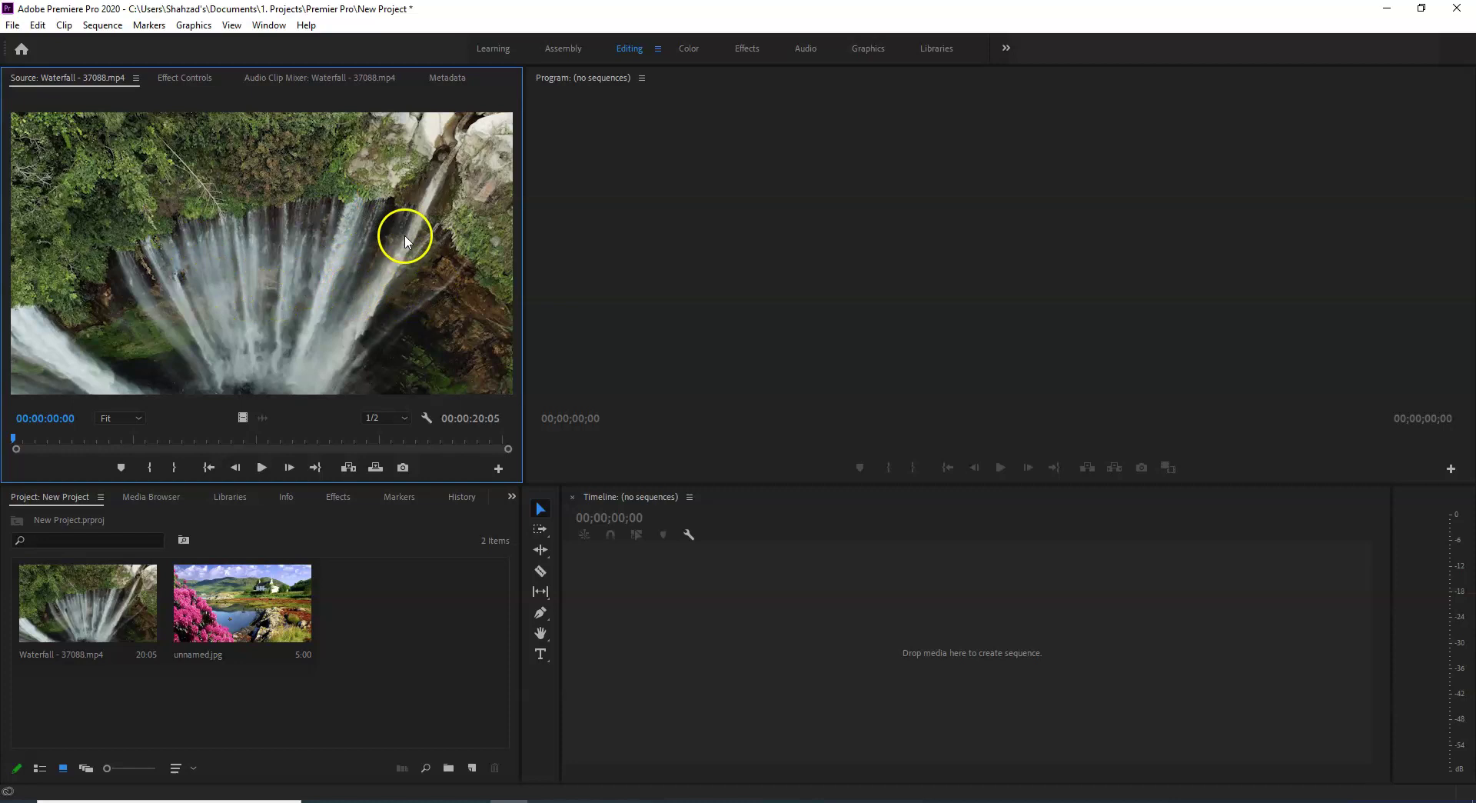
Drag the Waterfall clip into the empty Timeline to create the 'Waterfall - 37088' sequence.
{"action": "left_click_drag", "start_coordinate": [366, 277], "coordinate": [928, 663]}
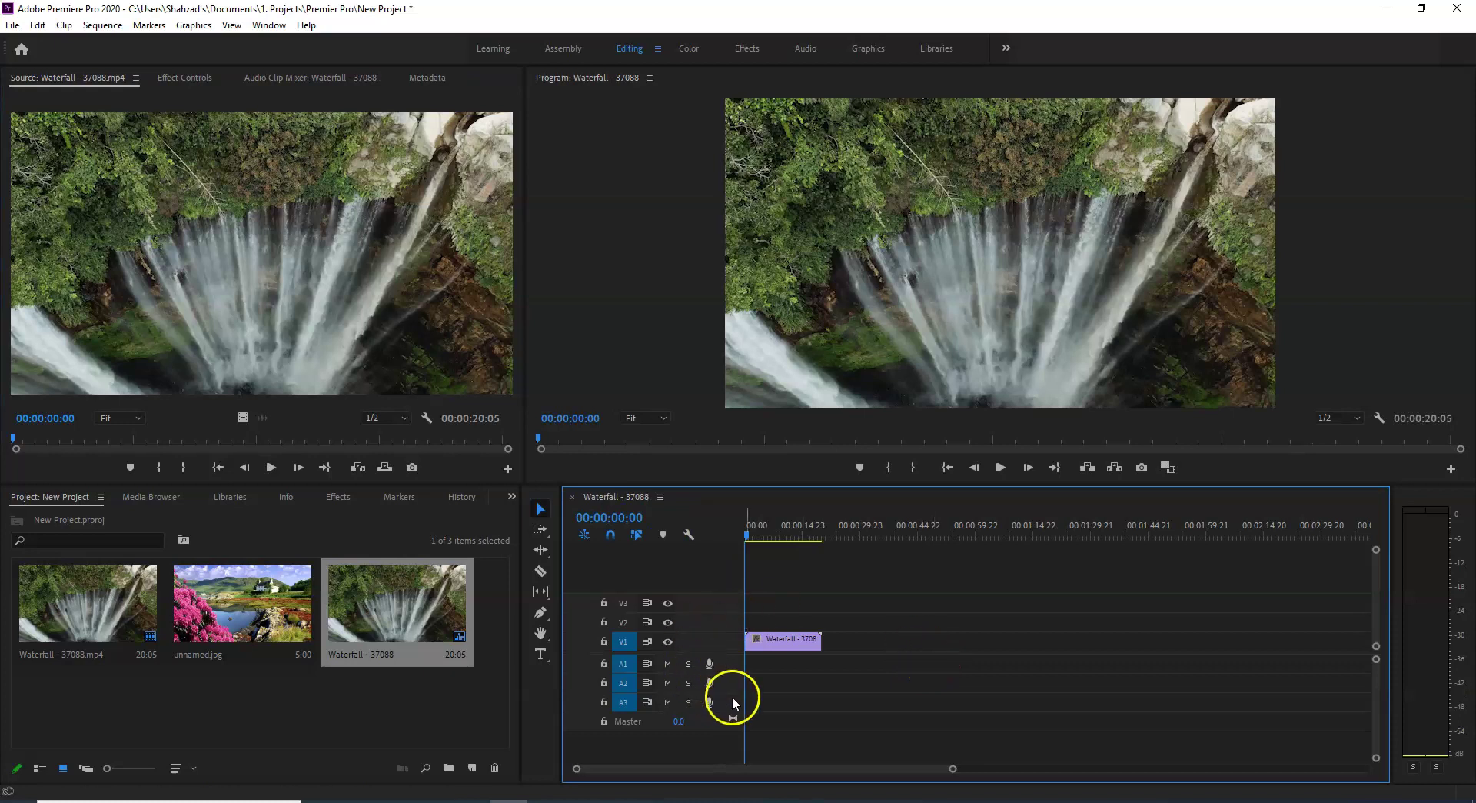
{"action": "left_click", "coordinate": [629, 632]}
{"action": "left_click", "coordinate": [649, 667]}
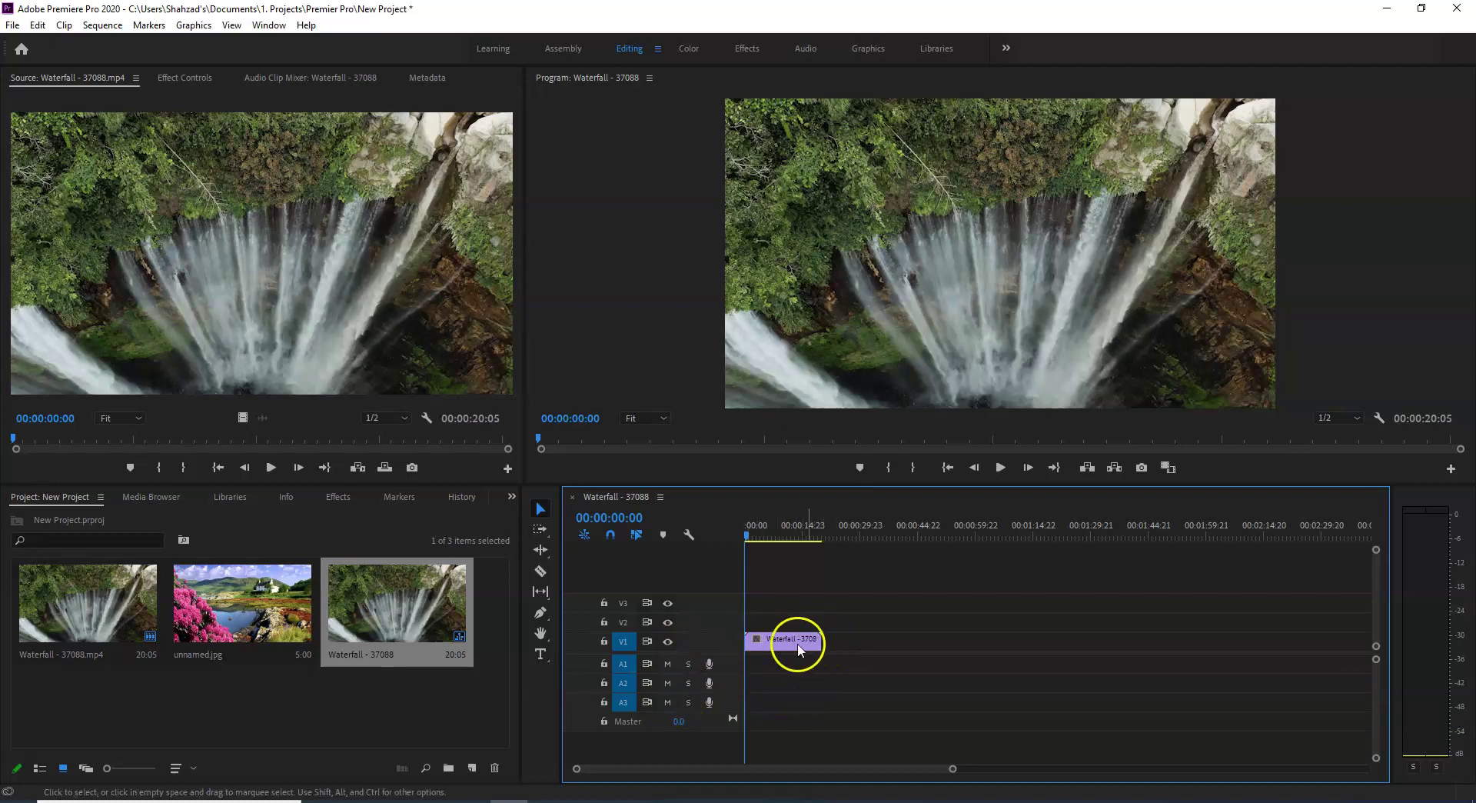
{"action": "mouse_move", "coordinate": [814, 649]}
{"action": "left_mouse_down"}
{"action": "mouse_move", "coordinate": [771, 640]}
{"action": "mouse_move", "coordinate": [816, 646]}
{"action": "left_mouse_up"}
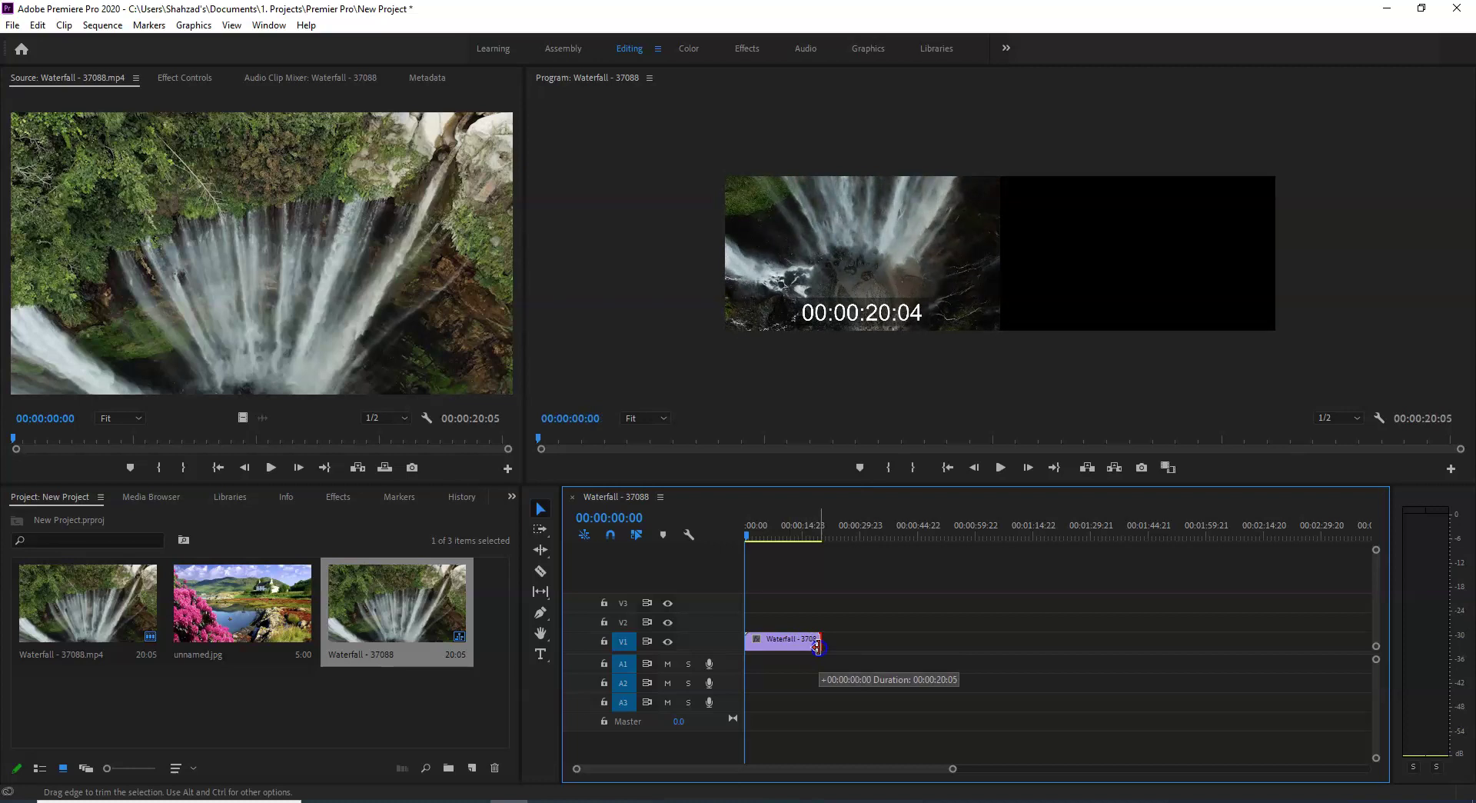
{"action": "left_click_drag", "start_coordinate": [817, 646], "coordinate": [817, 646]}
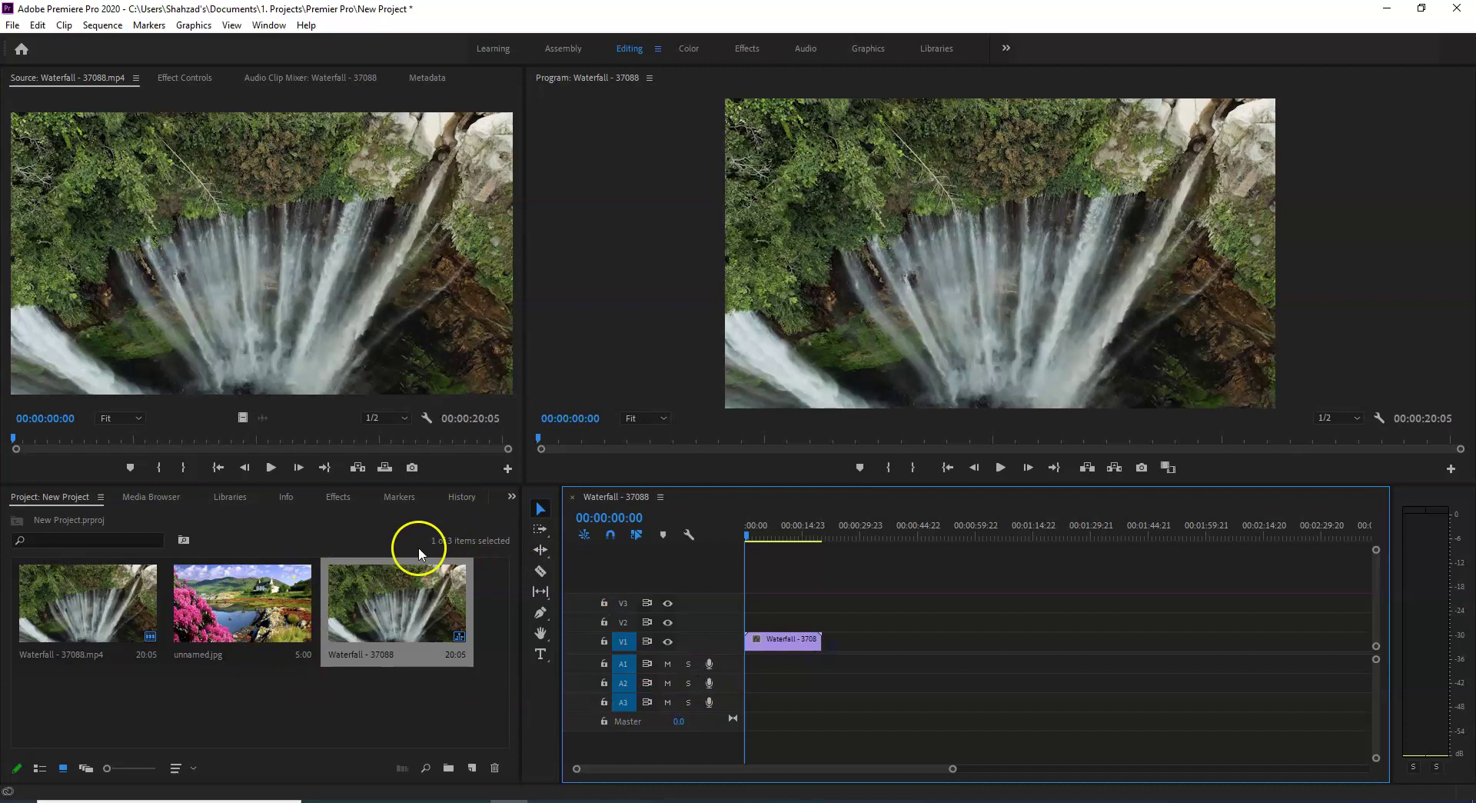
{"action": "left_click_drag", "start_coordinate": [750, 540], "coordinate": [794, 553]}
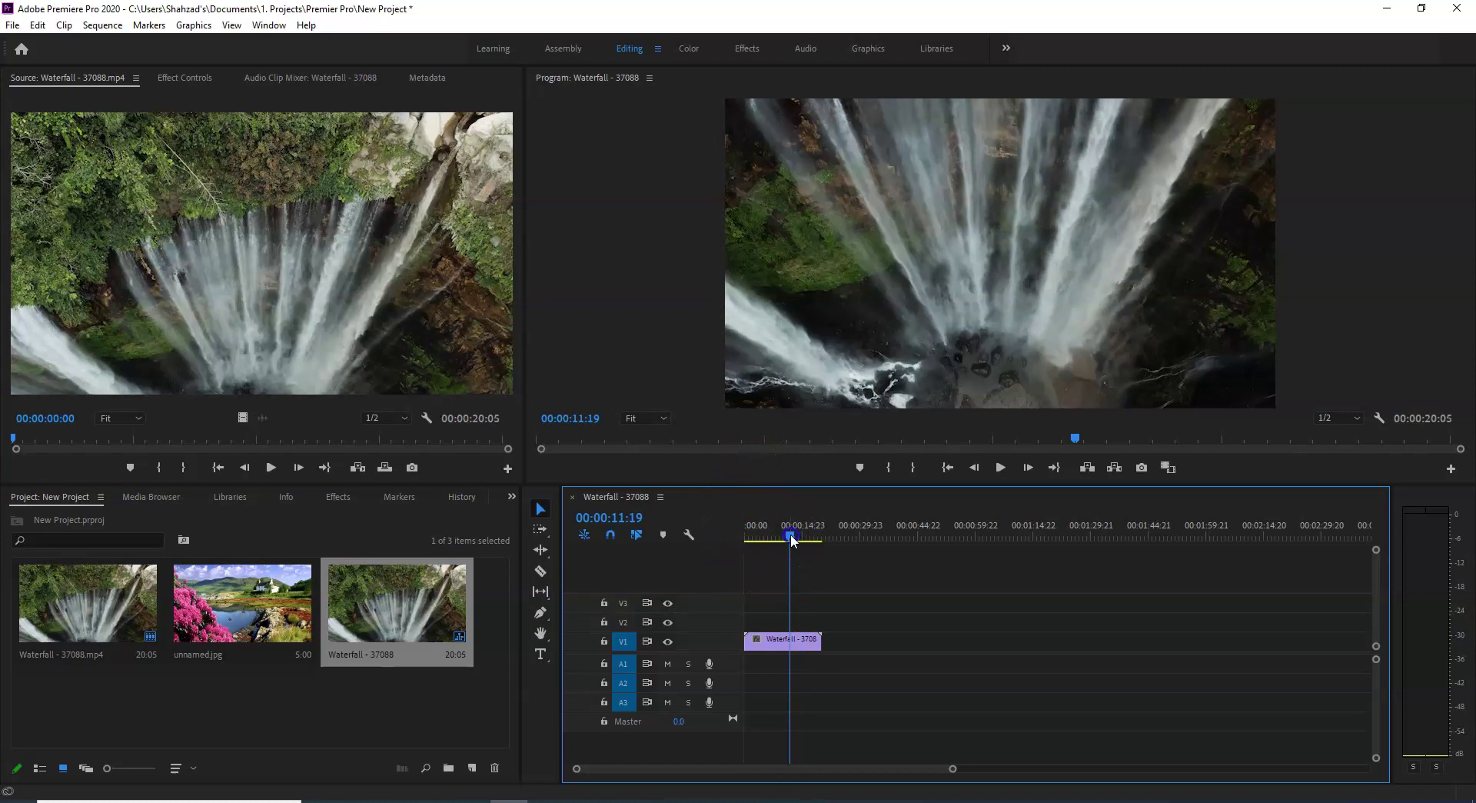
{"action": "left_click_drag", "start_coordinate": [792, 539], "coordinate": [779, 538]}
{"action": "left_click", "coordinate": [782, 638]}
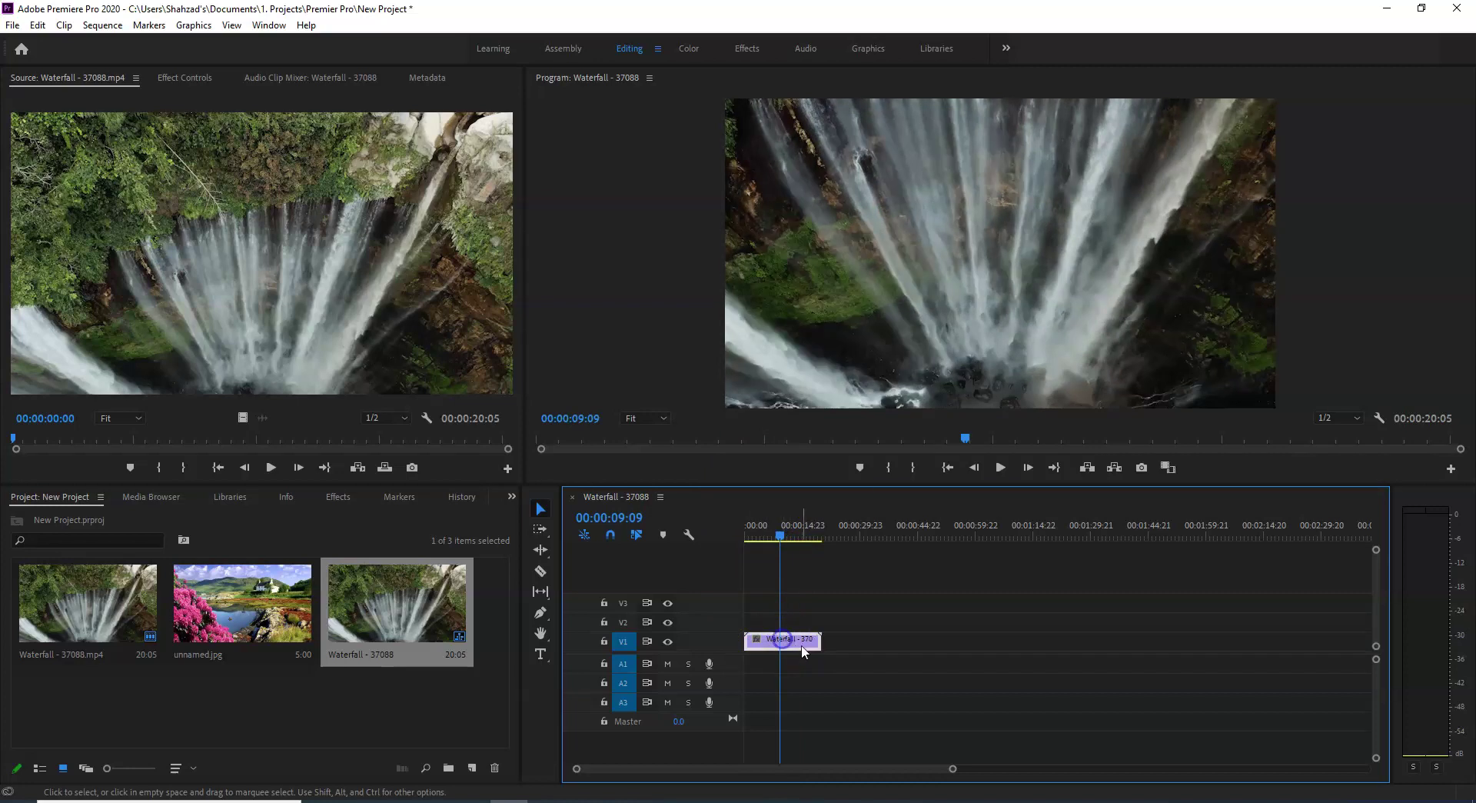
{"action": "left_click", "coordinate": [784, 569]}
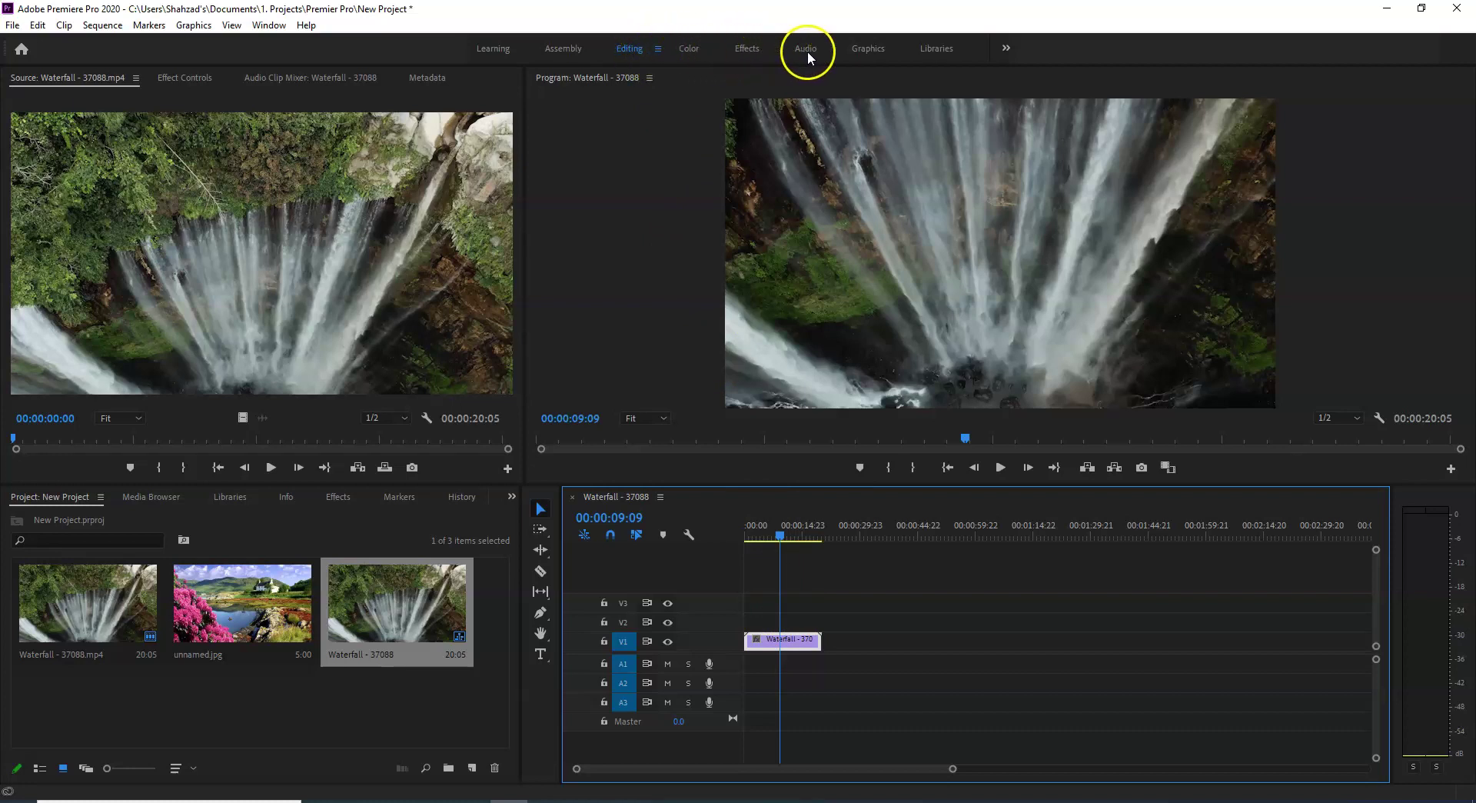
{"action": "left_click", "coordinate": [865, 49]}
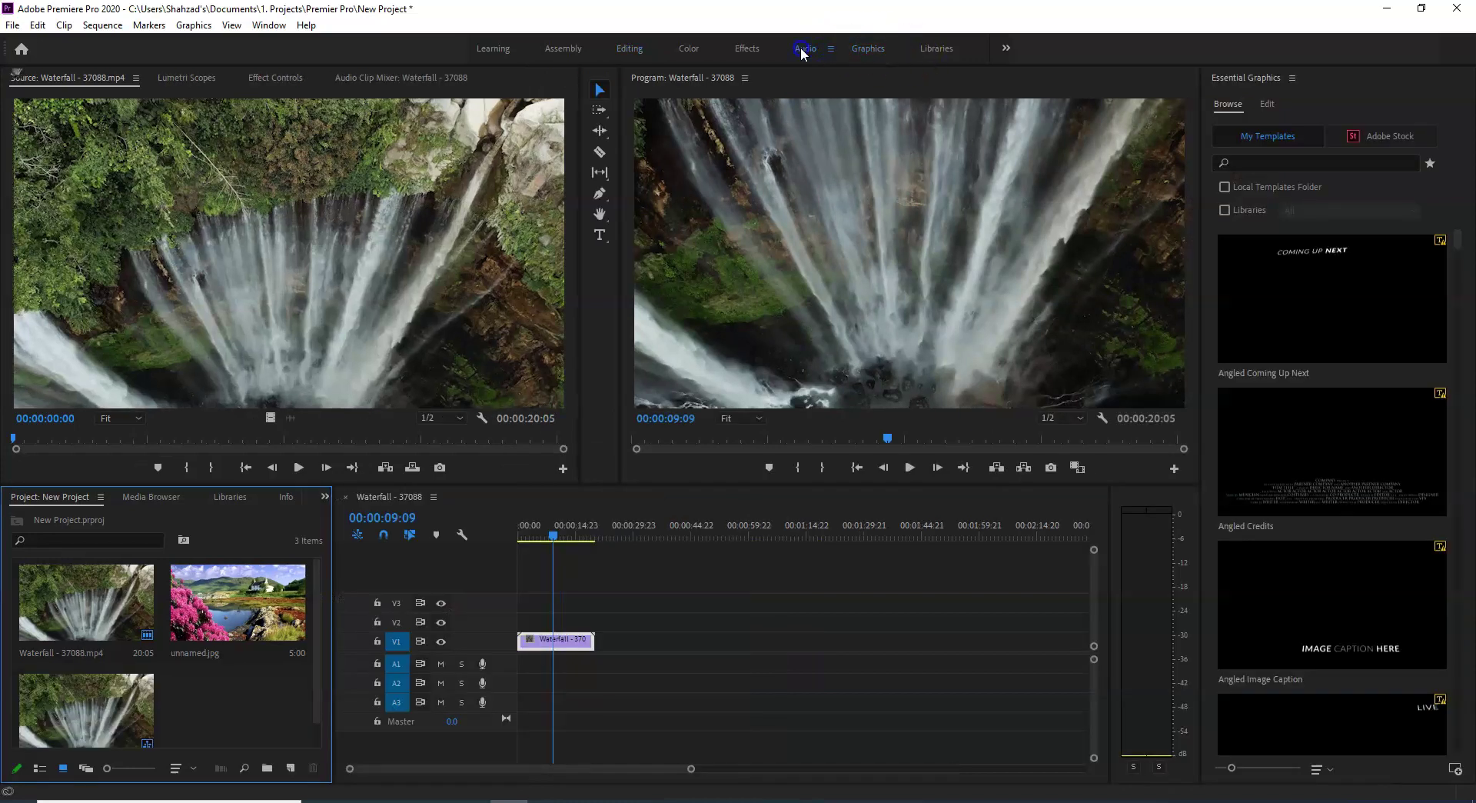
{"action": "left_click", "coordinate": [804, 49]}
{"action": "left_click", "coordinate": [692, 47]}
{"action": "left_click", "coordinate": [634, 49]}
{"action": "left_click", "coordinate": [574, 48]}
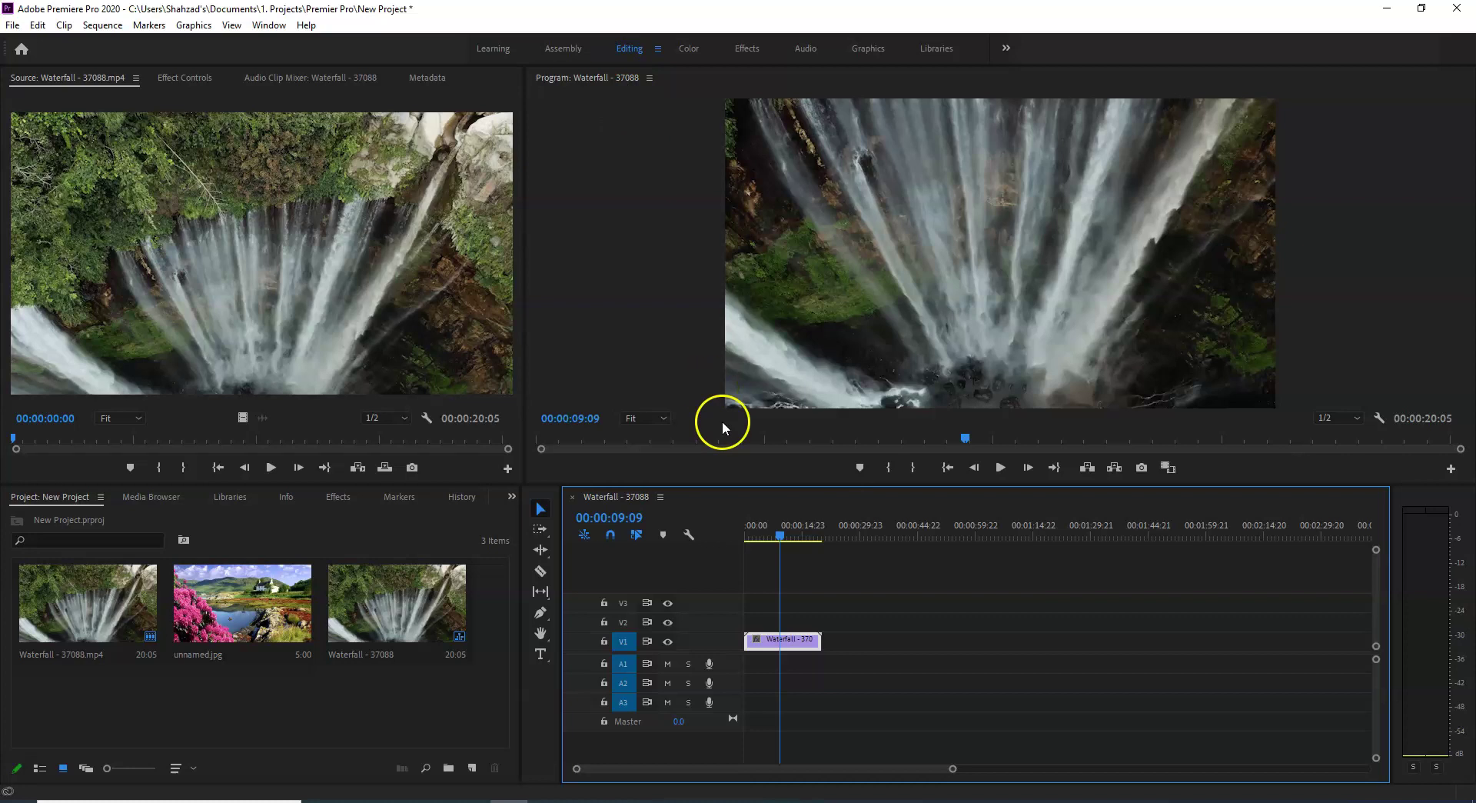
{"action": "left_click_drag", "start_coordinate": [781, 532], "coordinate": [822, 544]}
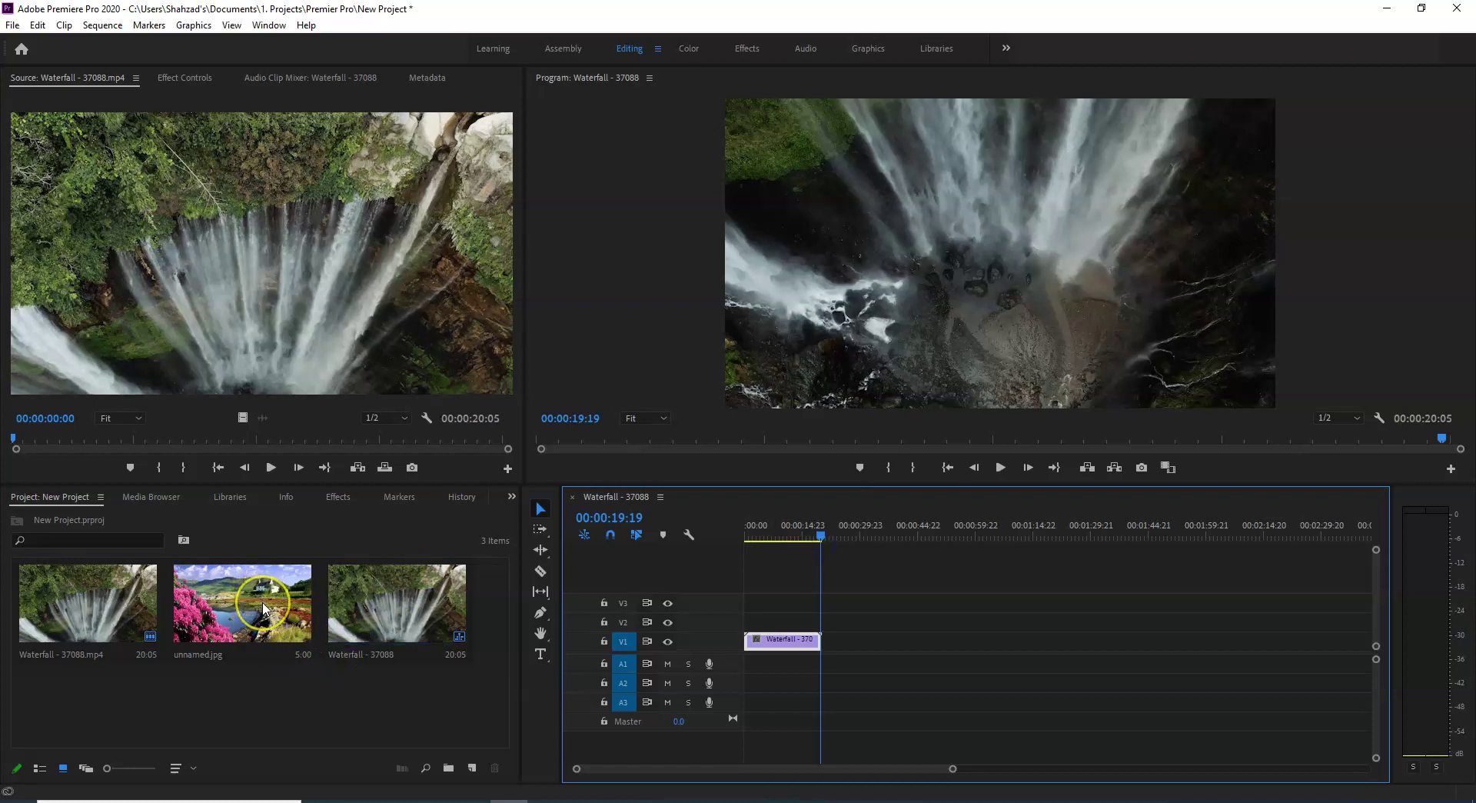
Load 'unnamed.jpg' from the Project panel into the Source monitor for preview.
{"action": "left_click", "coordinate": [265, 613]}
{"action": "left_click", "coordinate": [267, 615]}
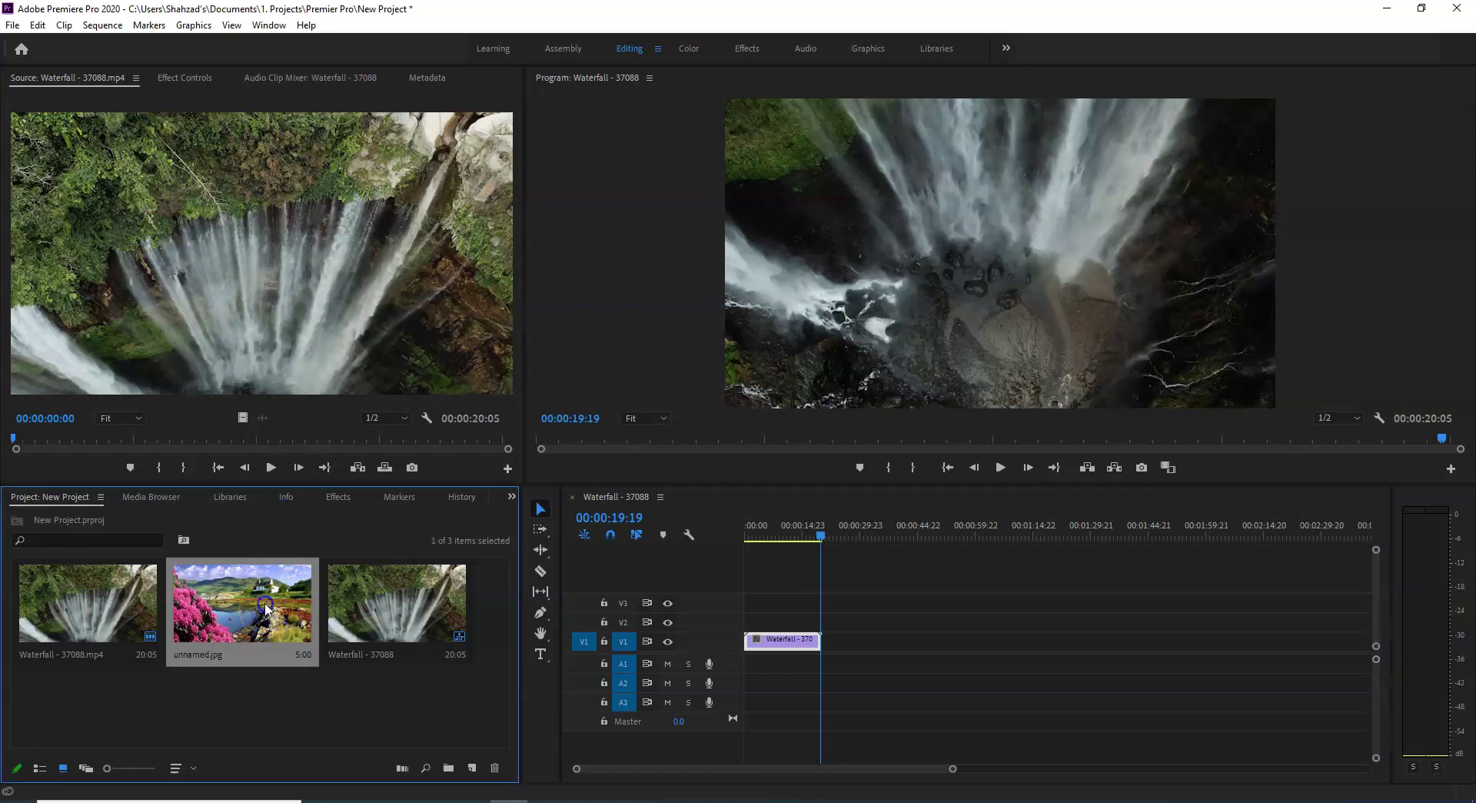
{"action": "double_click", "coordinate": [265, 607]}
{"action": "left_click", "coordinate": [256, 371]}
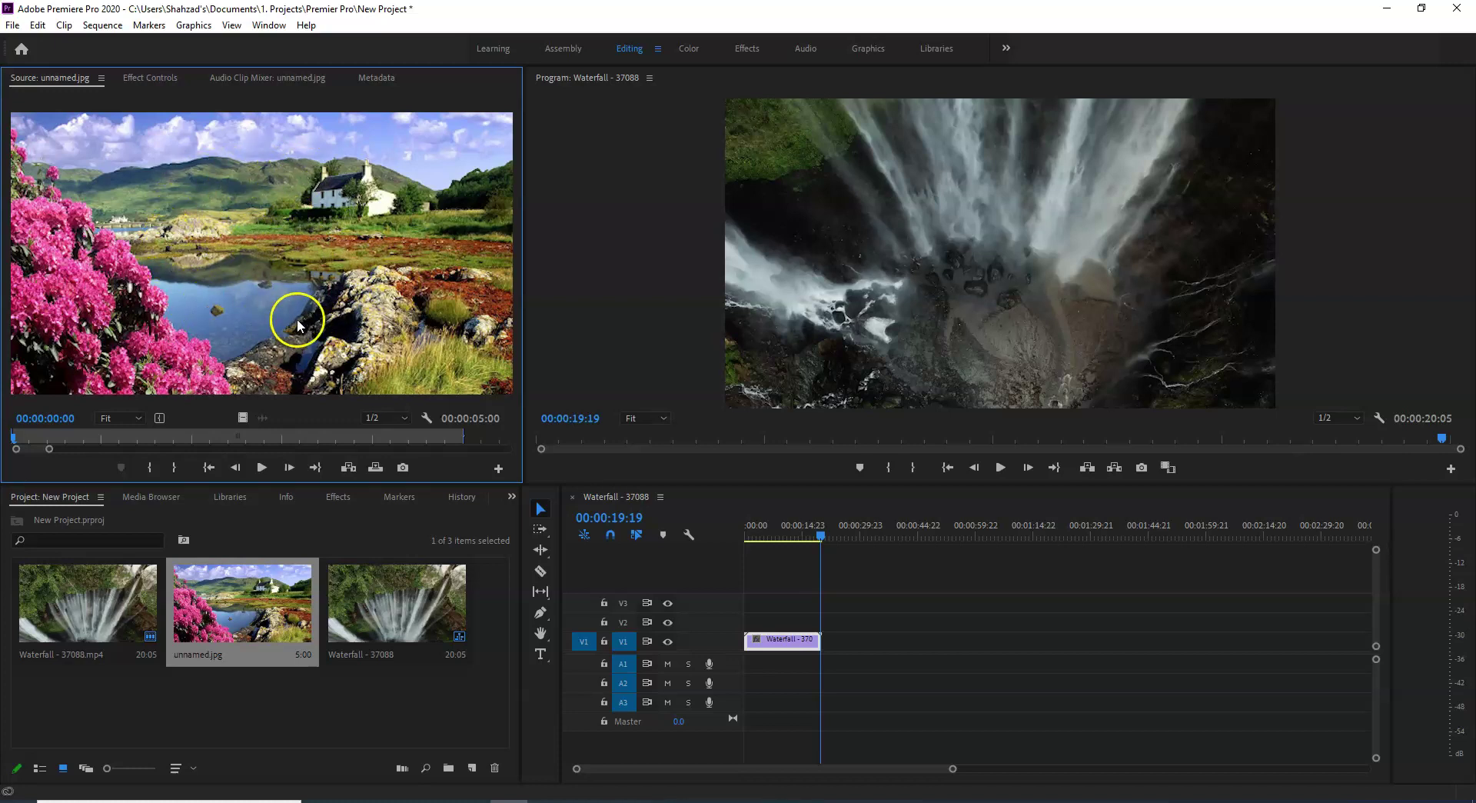
{"action": "left_click", "coordinate": [287, 251]}
Drop 'unnamed.jpg' on V1 after the Waterfall clip and scrub the 00:00:24:19 sequence.
{"action": "left_click_drag", "start_coordinate": [391, 313], "coordinate": [821, 648]}
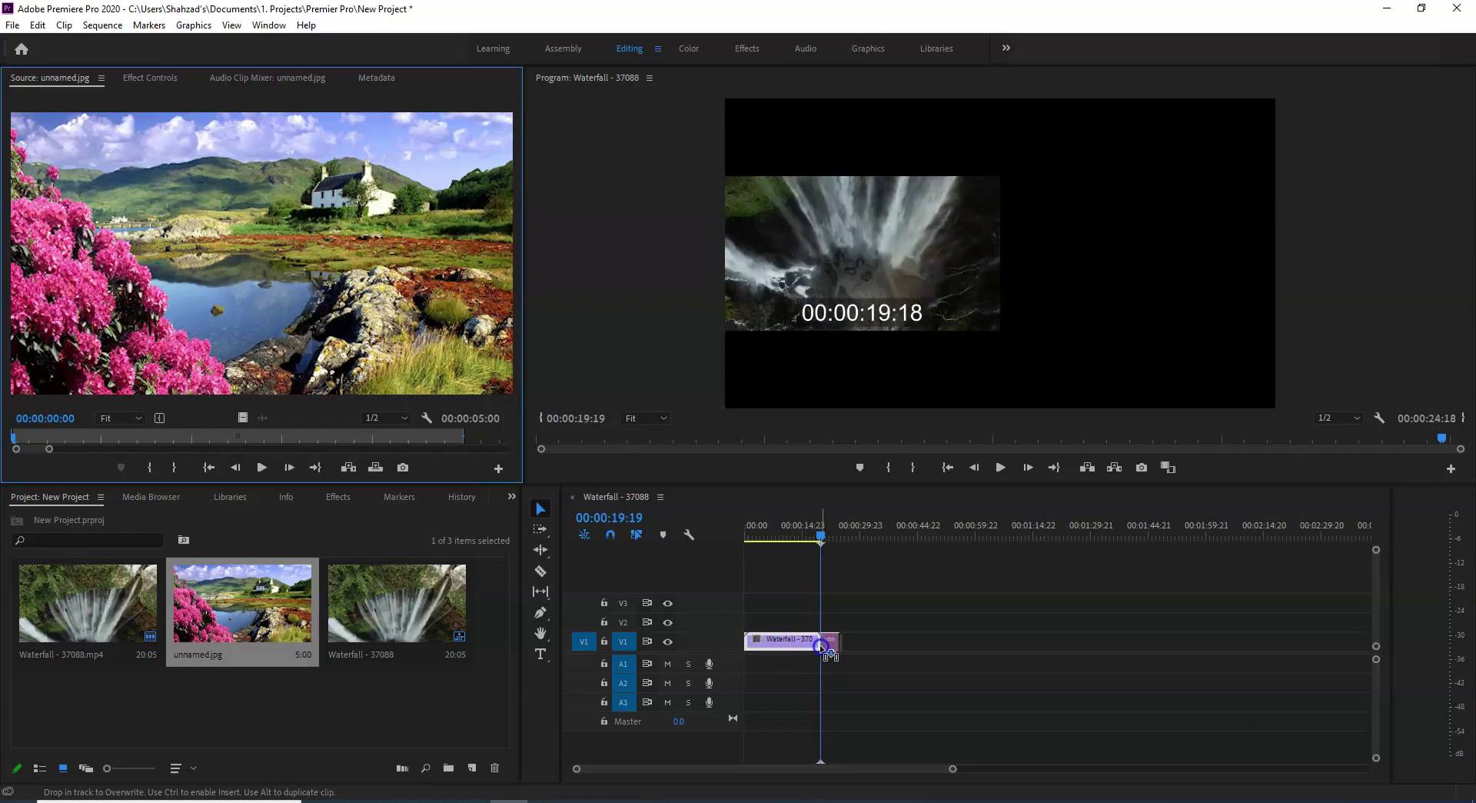
{"action": "left_click_drag", "start_coordinate": [819, 645], "coordinate": [820, 644]}
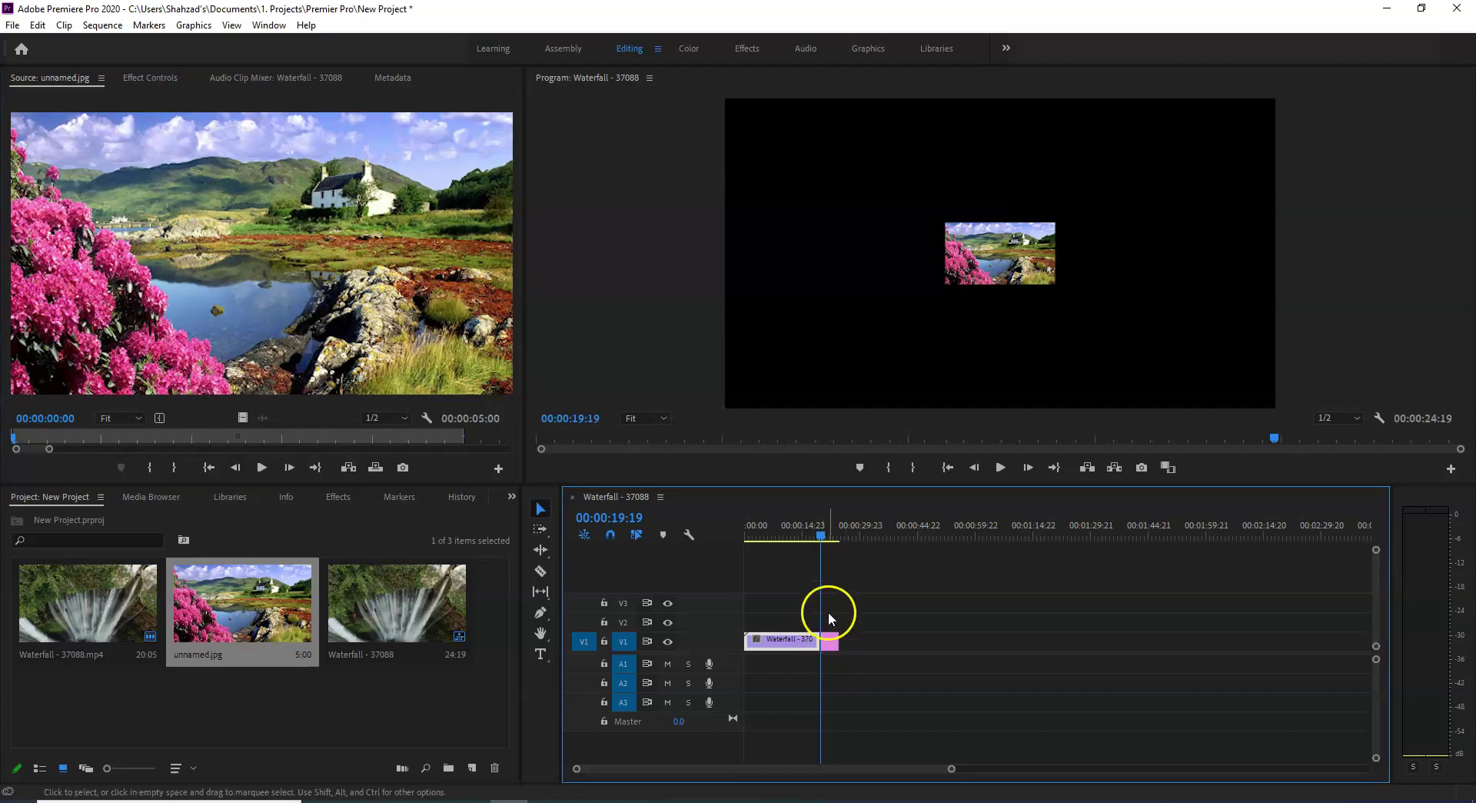
{"action": "mouse_move", "coordinate": [821, 558]}
{"action": "left_mouse_down"}
{"action": "mouse_move", "coordinate": [748, 569]}
{"action": "mouse_move", "coordinate": [752, 539]}
{"action": "mouse_move", "coordinate": [830, 535]}
{"action": "mouse_move", "coordinate": [807, 537]}
{"action": "left_mouse_up"}
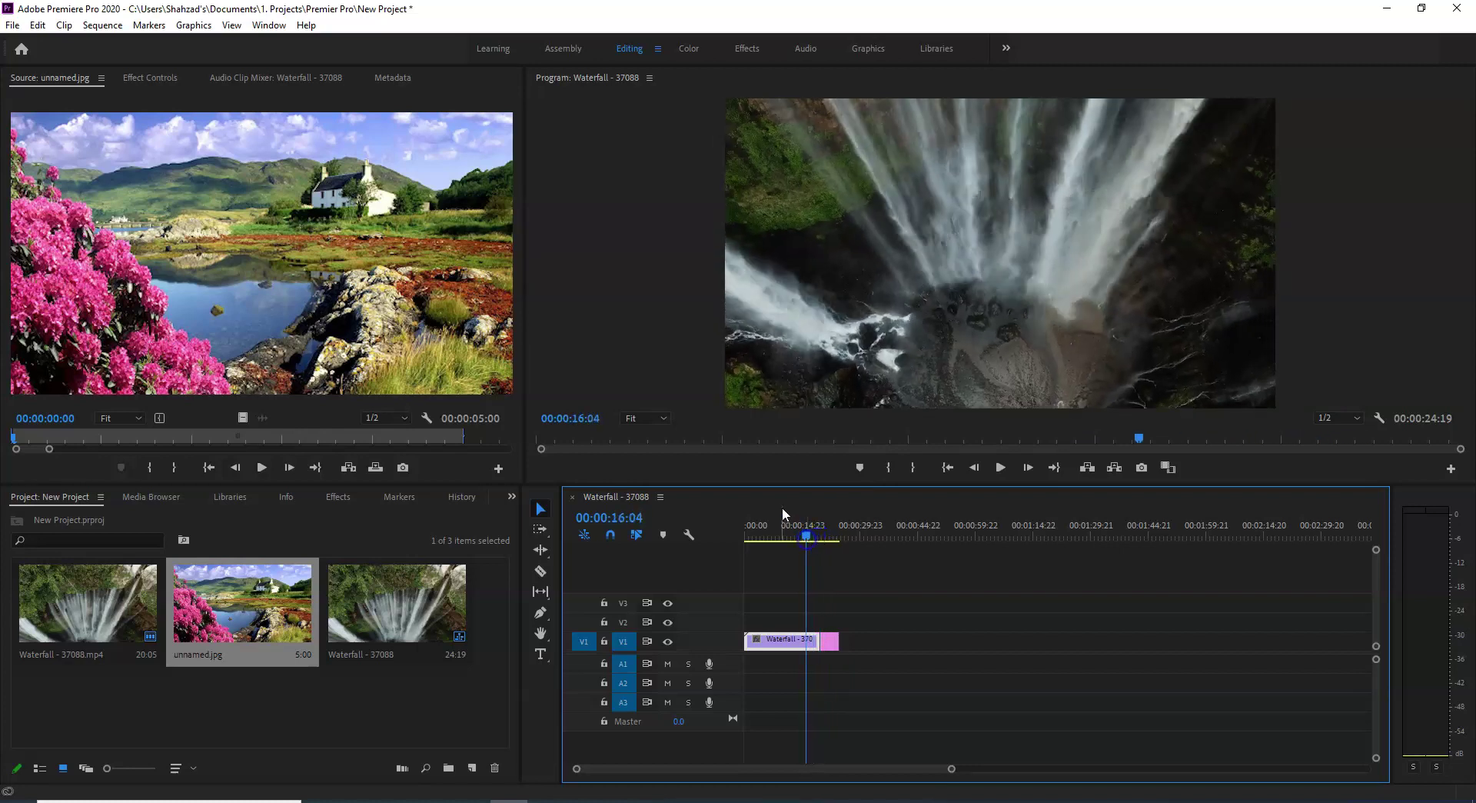
{"action": "left_click_drag", "start_coordinate": [1136, 445], "coordinate": [1007, 438]}
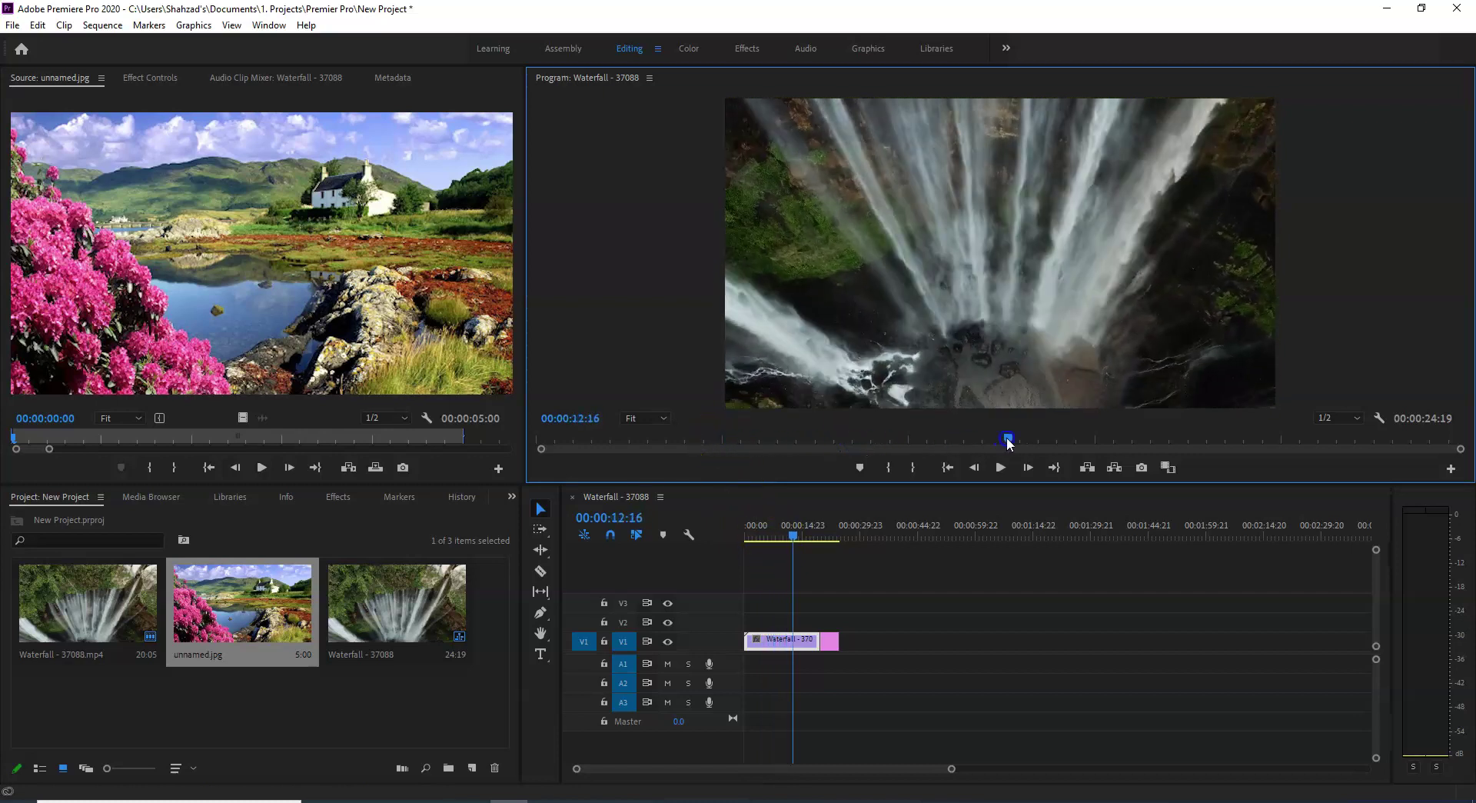